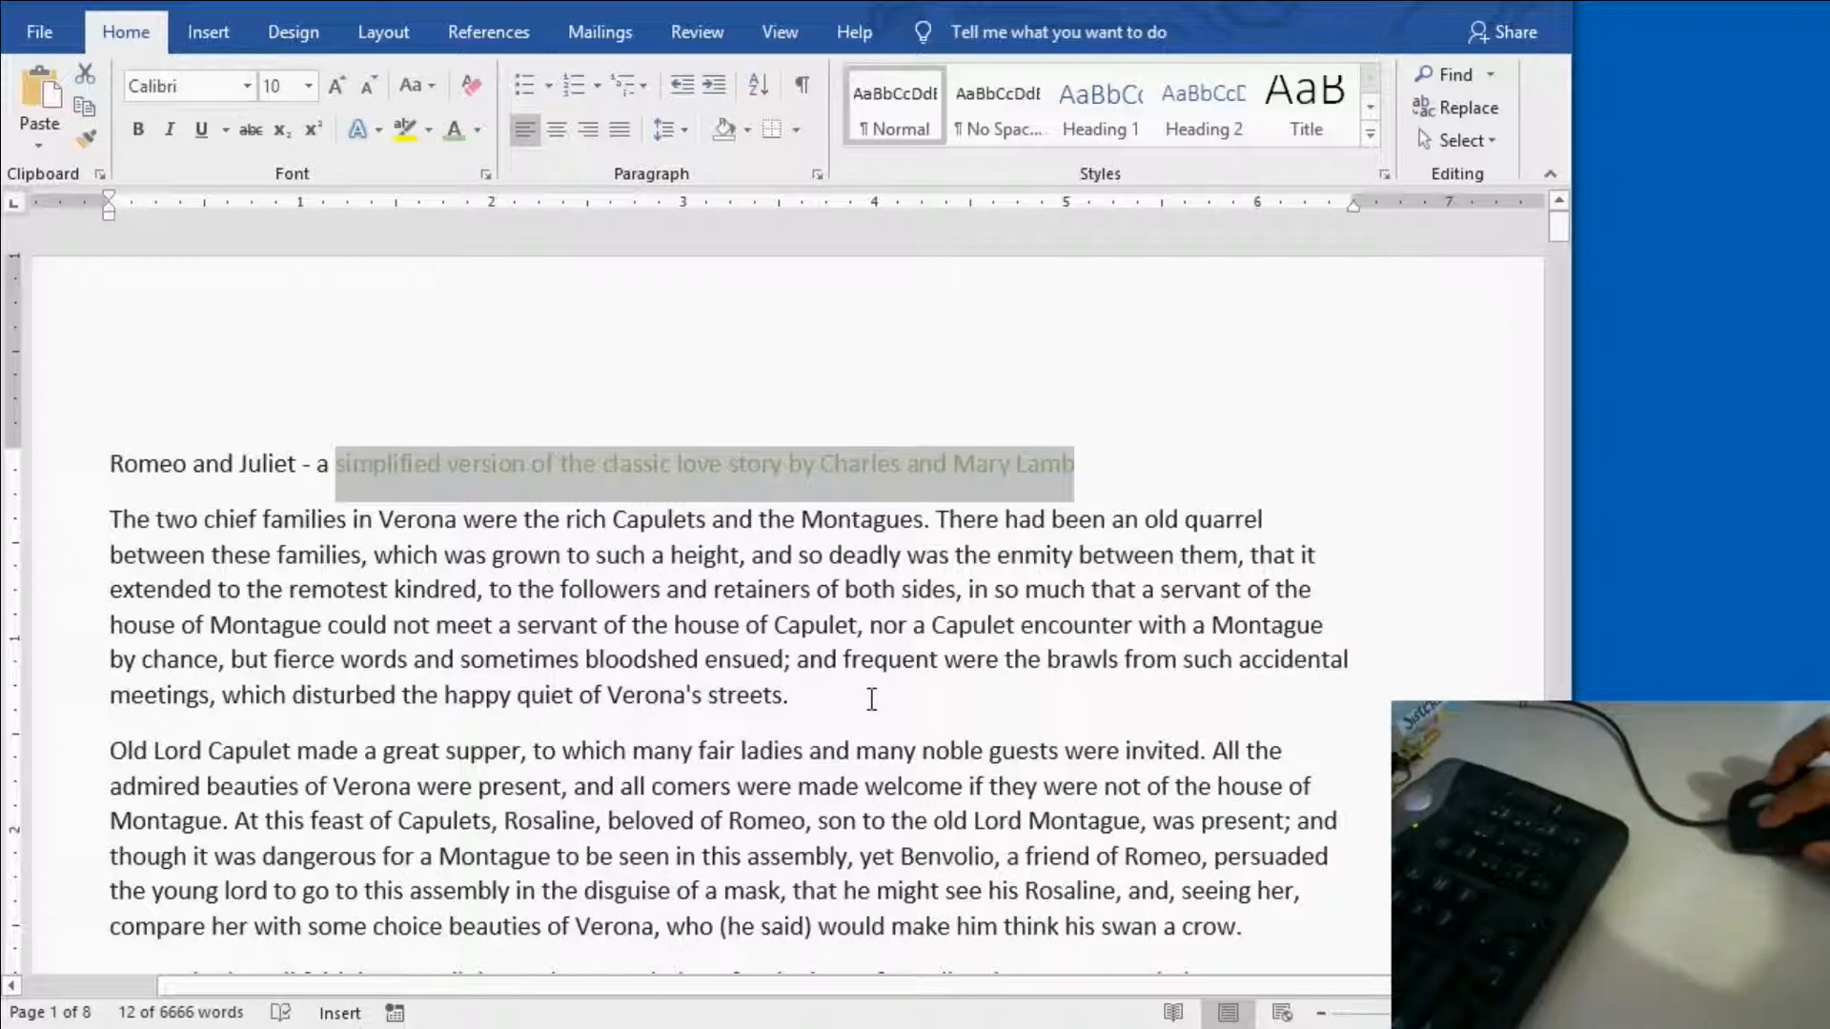
Step: Deselect the title text, switch to OpenOffice Writer, and set the font color of the whole two-line title to yellow-green
left_click(864, 701)
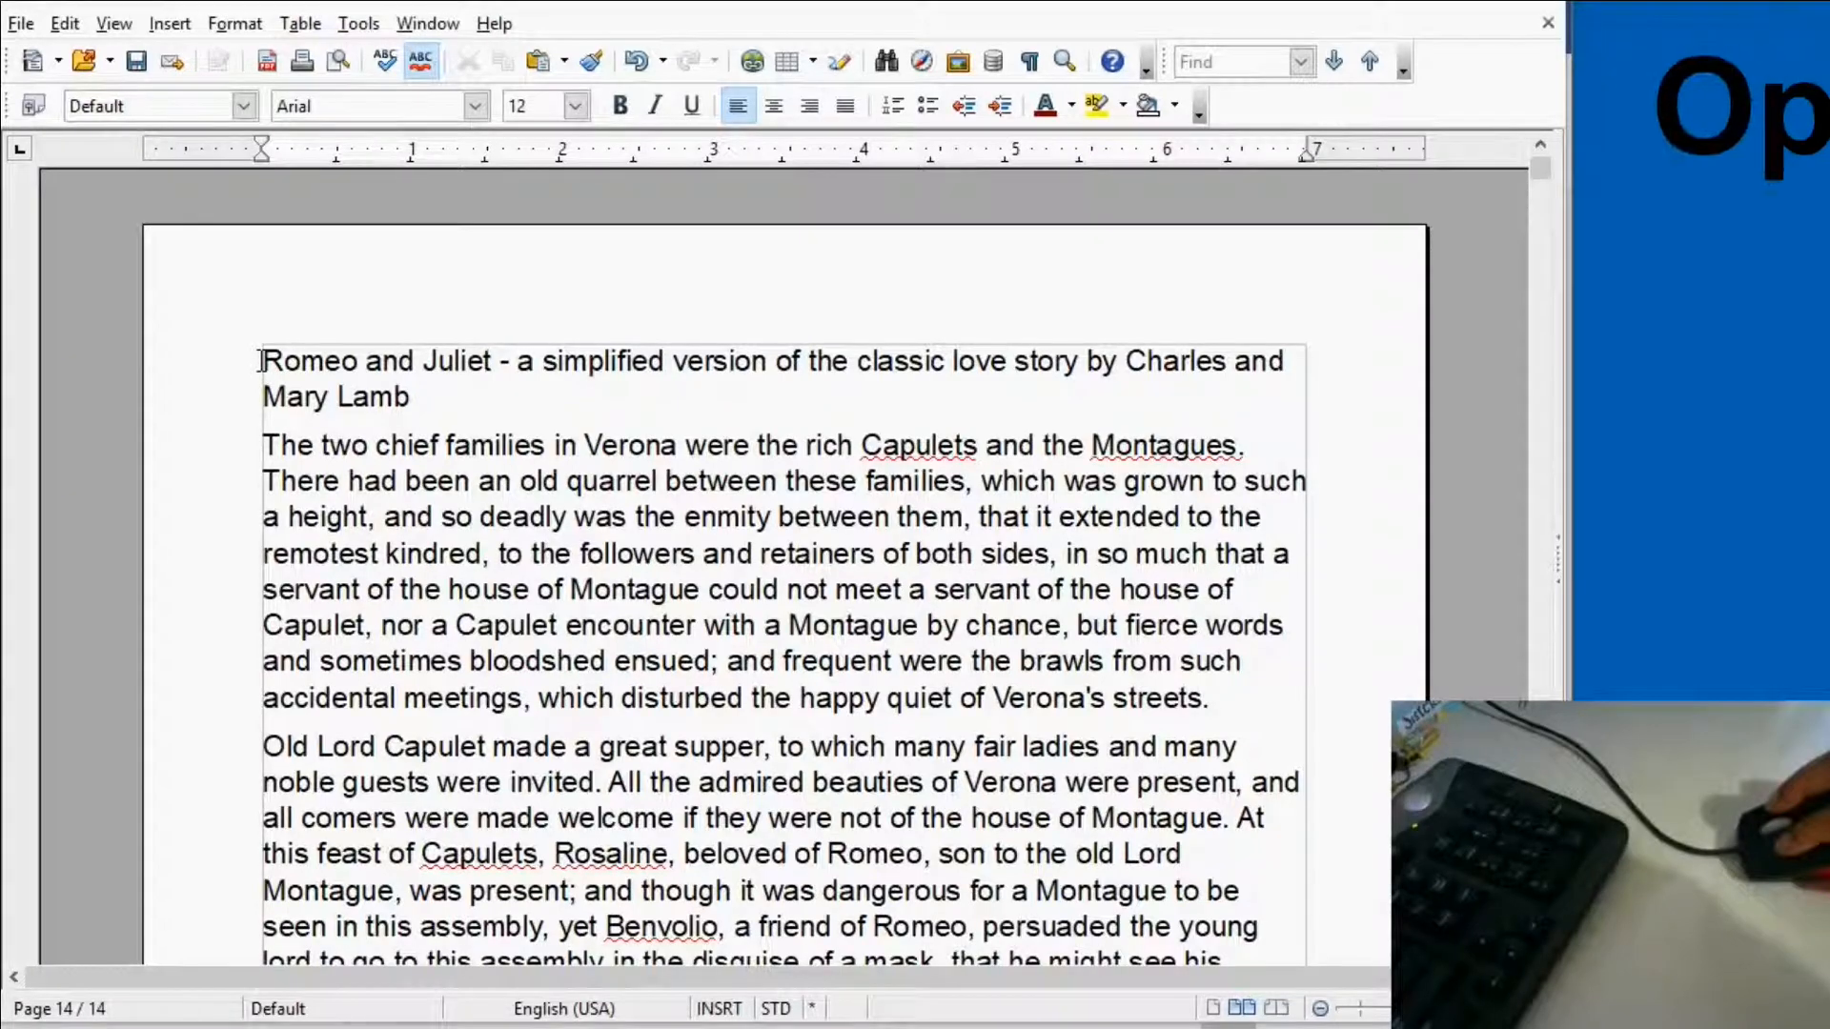
left_click_drag(263, 360, 499, 408)
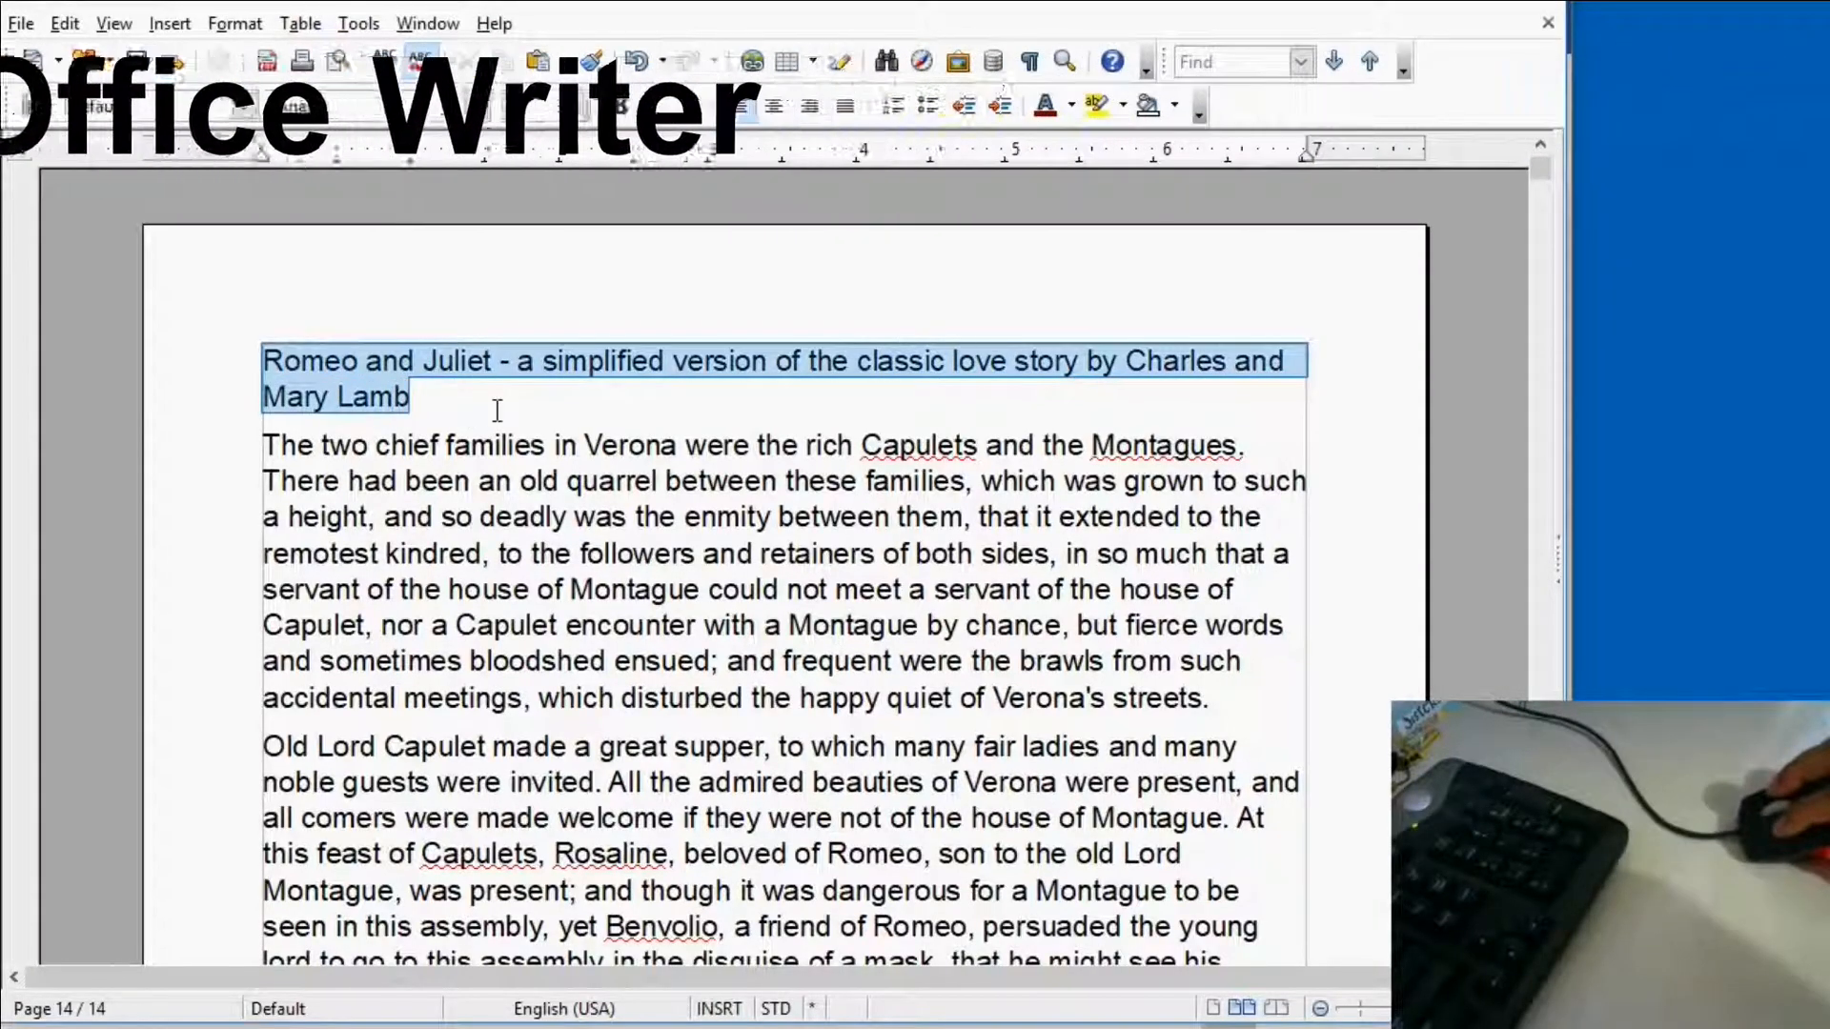
left_click(1069, 101)
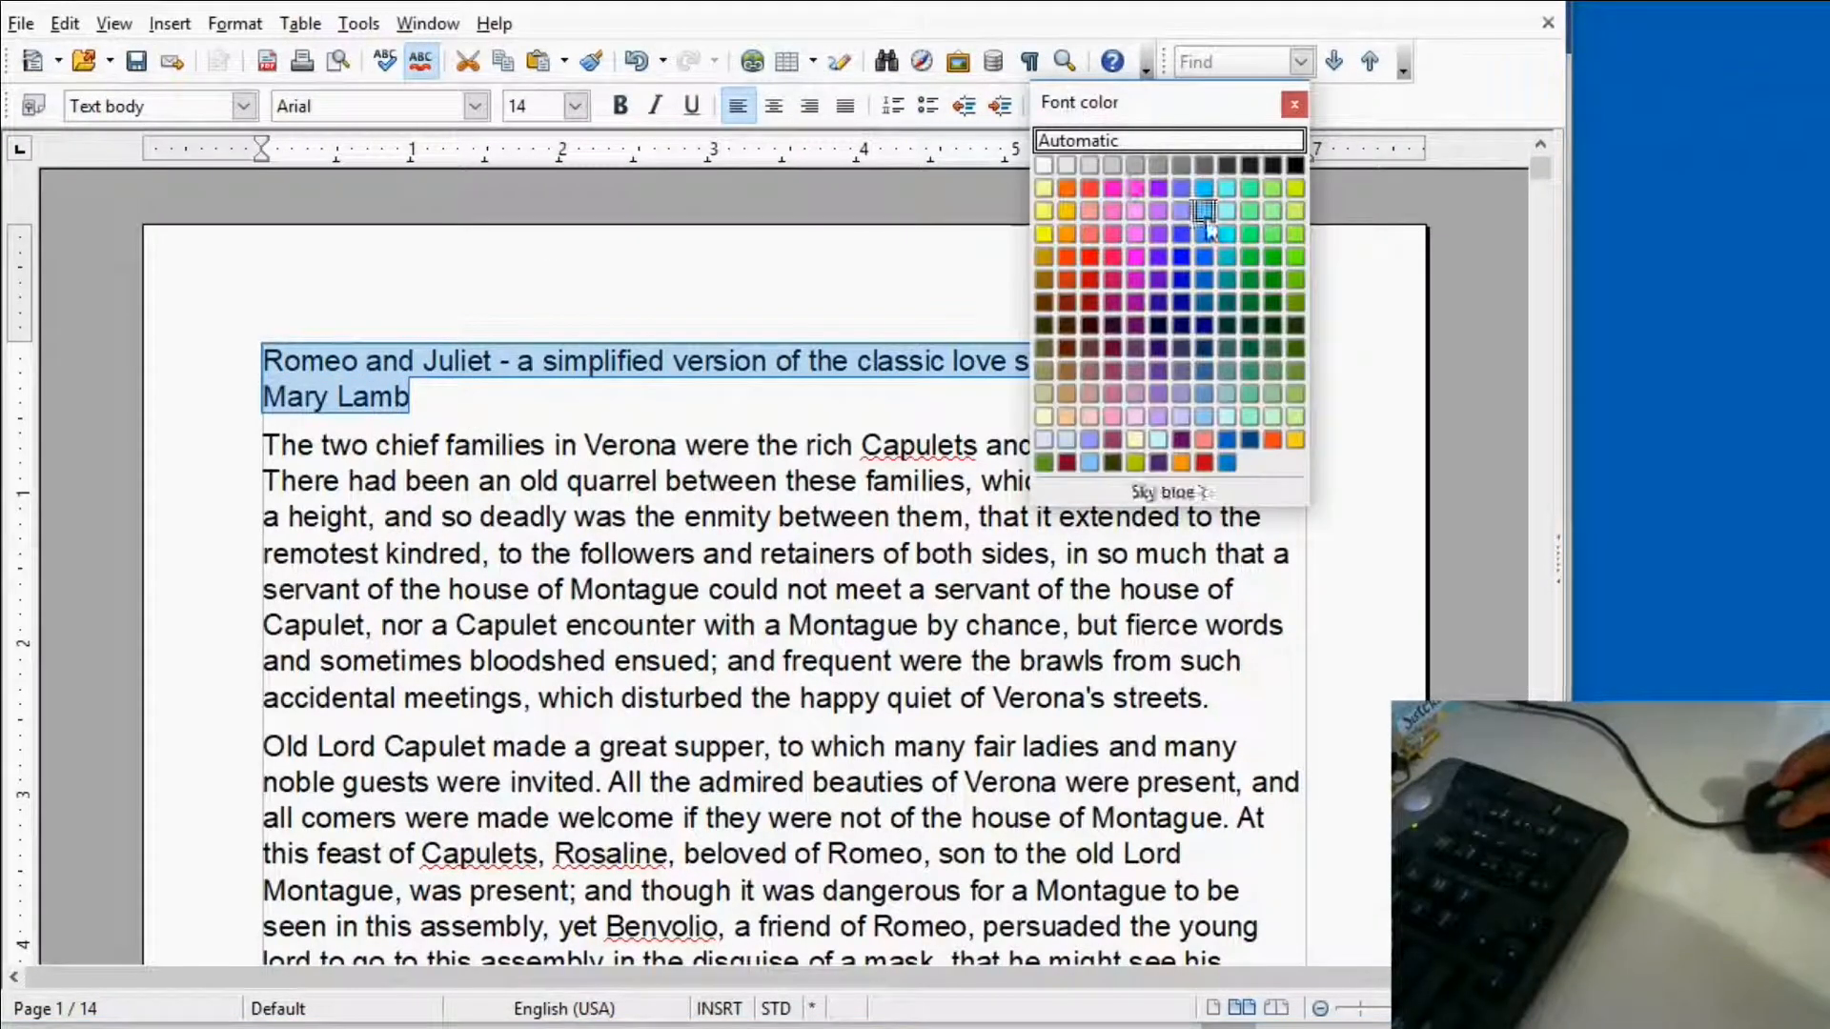
left_click(1293, 188)
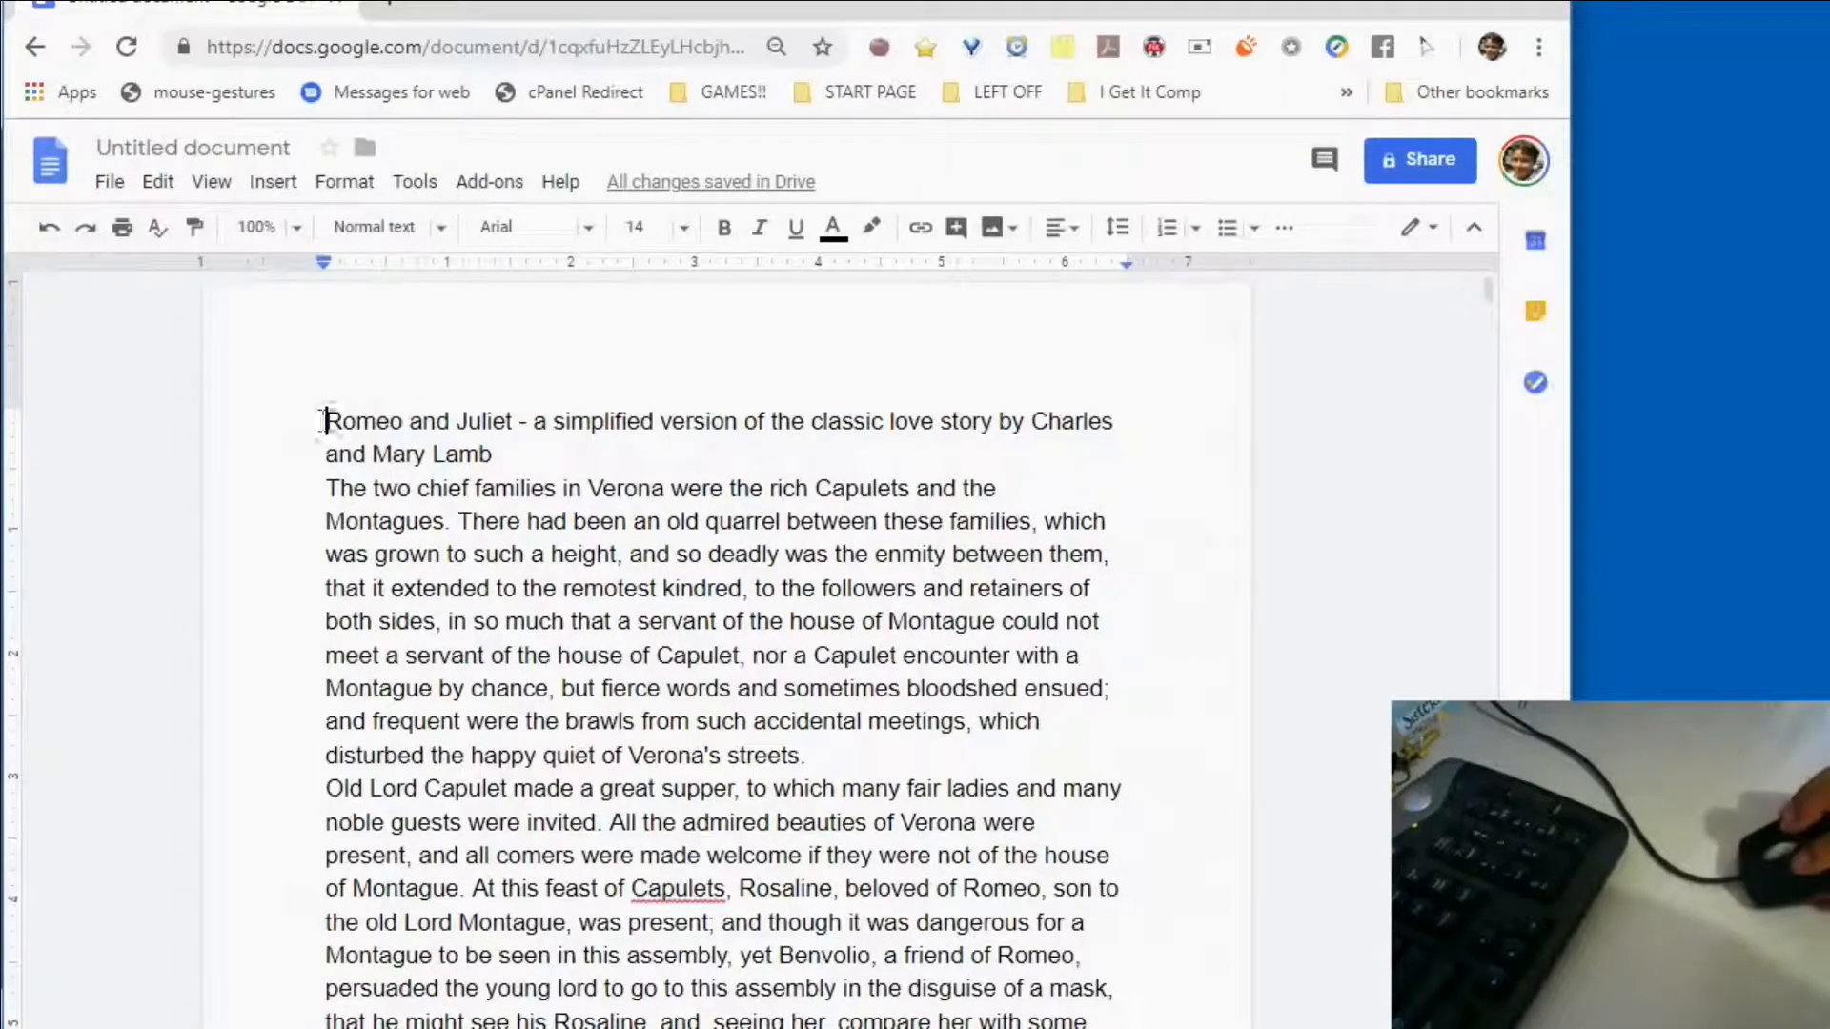
Step: Change the text color of the entire two-line Romeo and Juliet title to green and clear the selection
left_click_drag(322, 421, 531, 470)
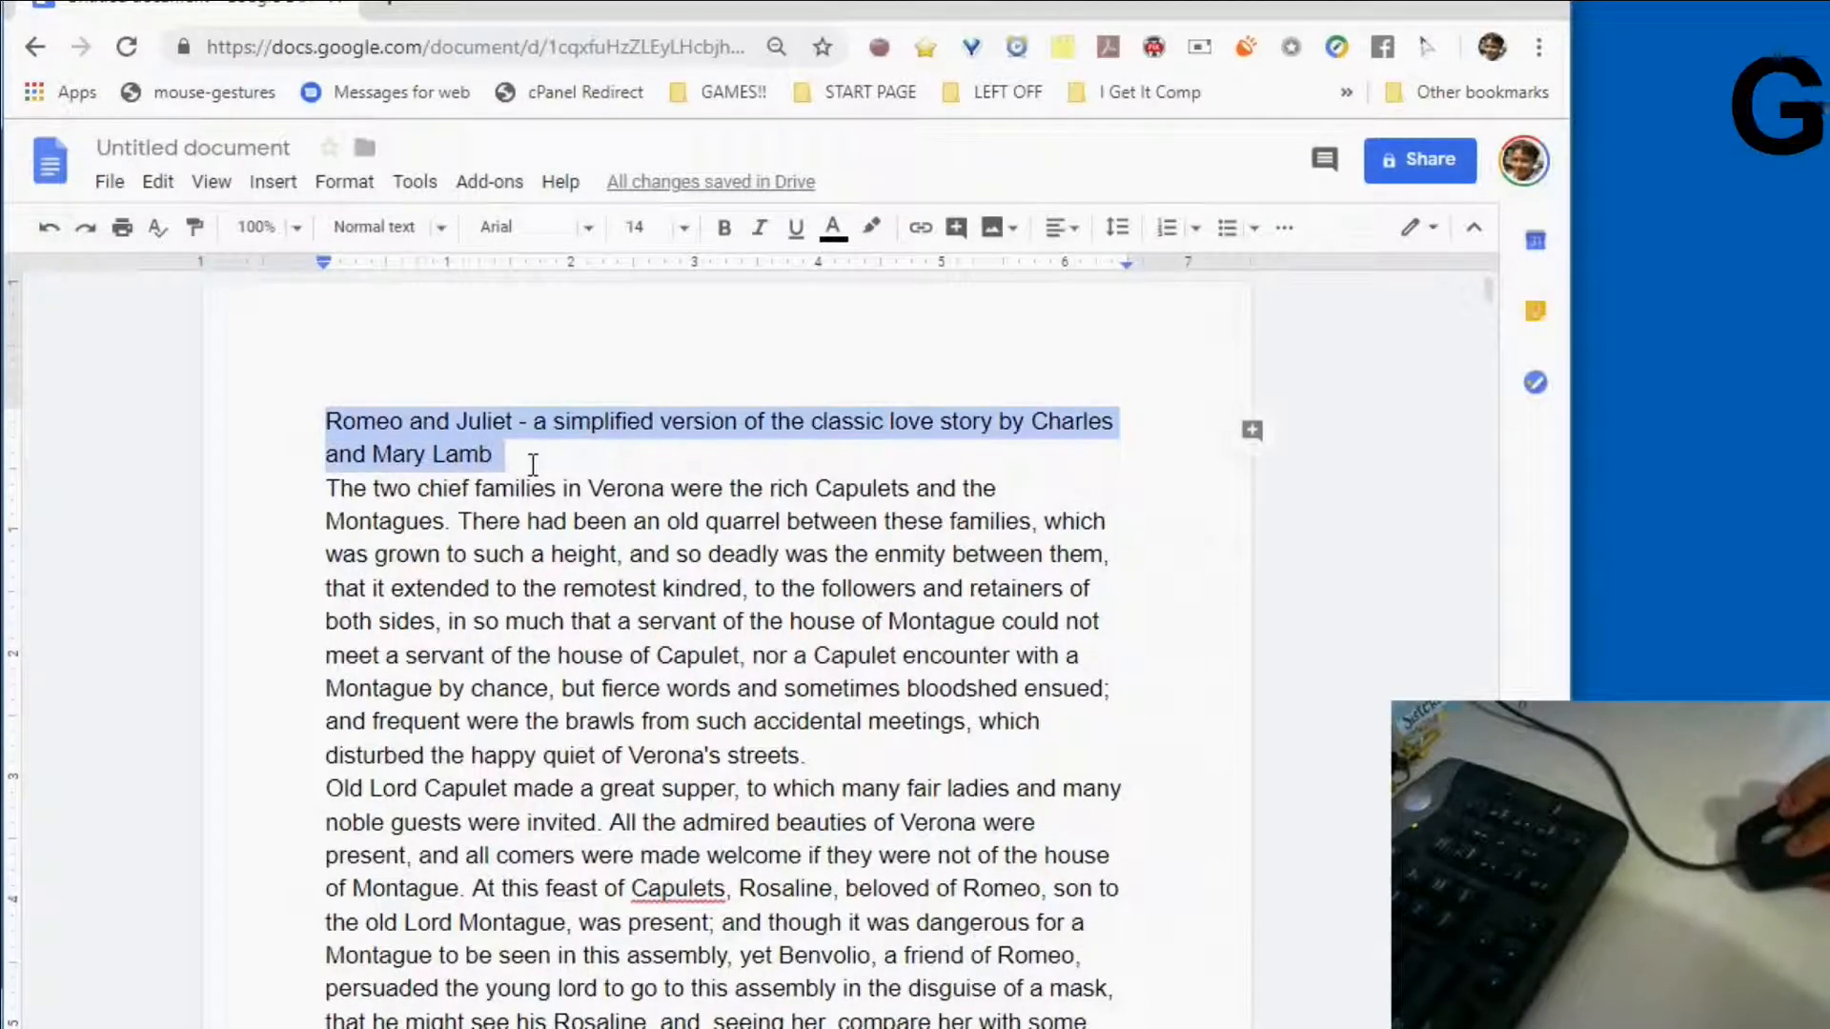
left_click(832, 226)
left_click(940, 307)
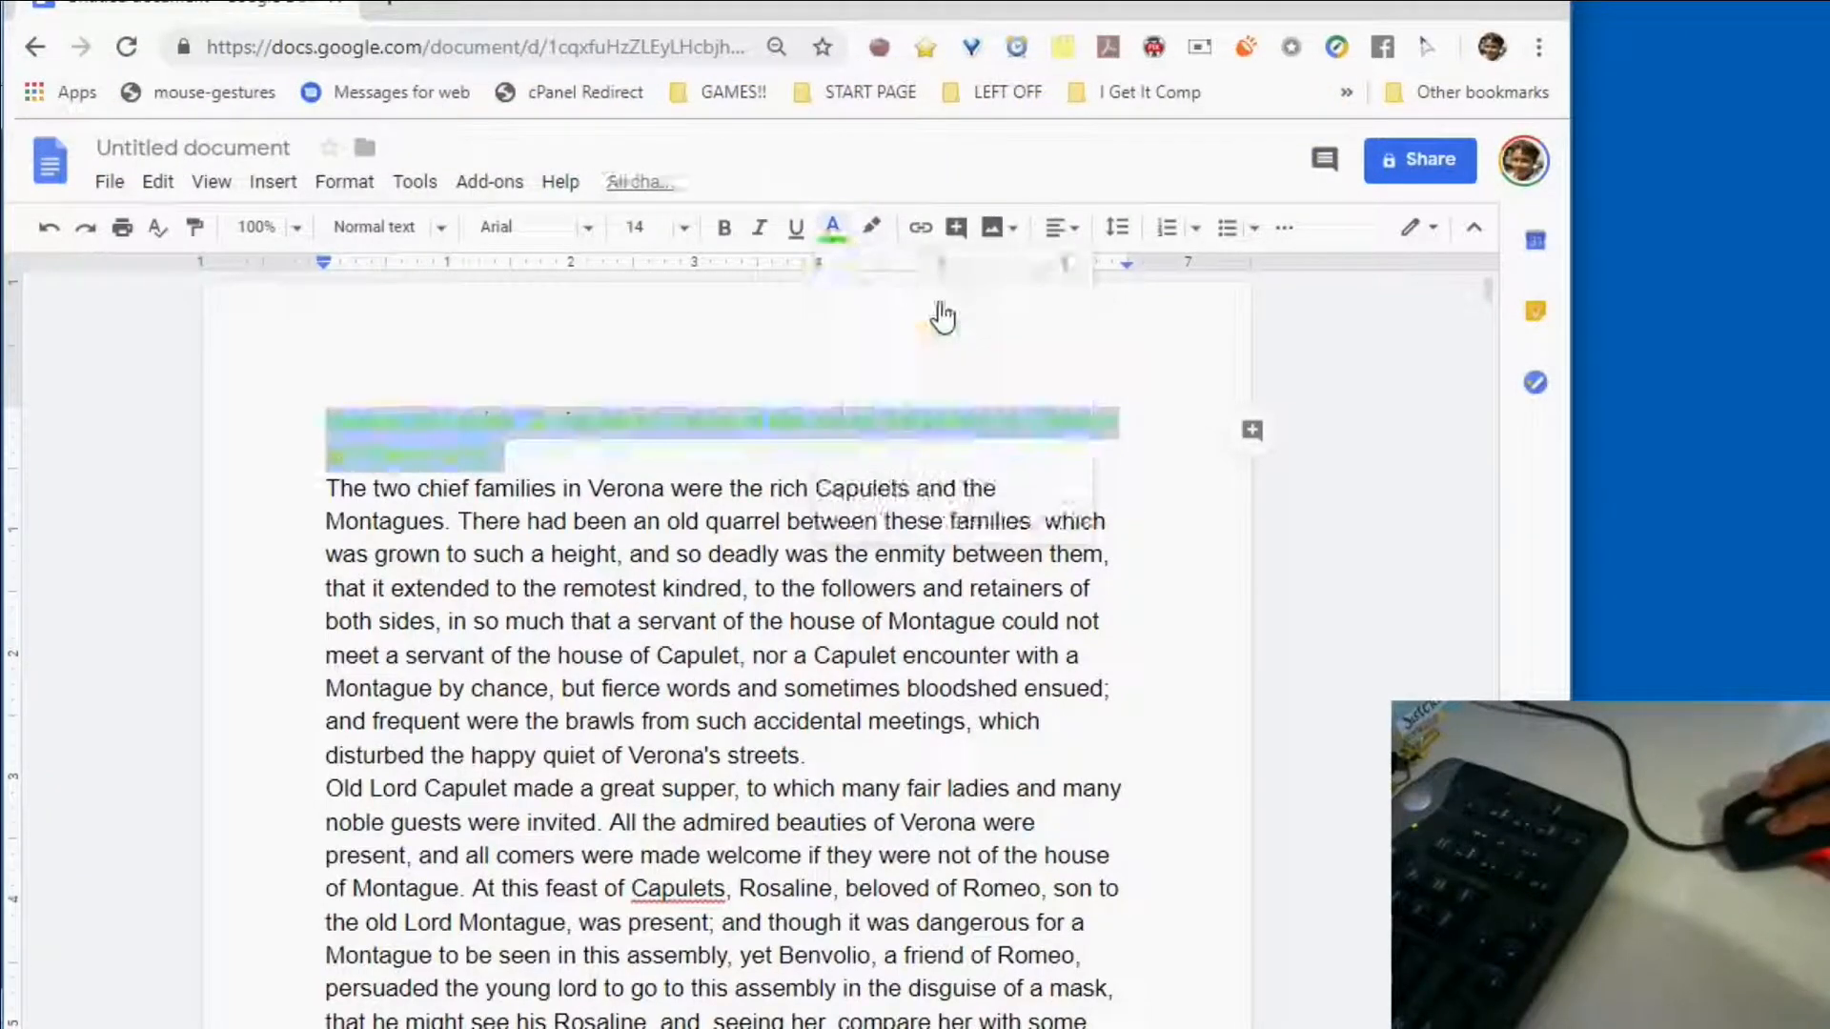
left_click(893, 526)
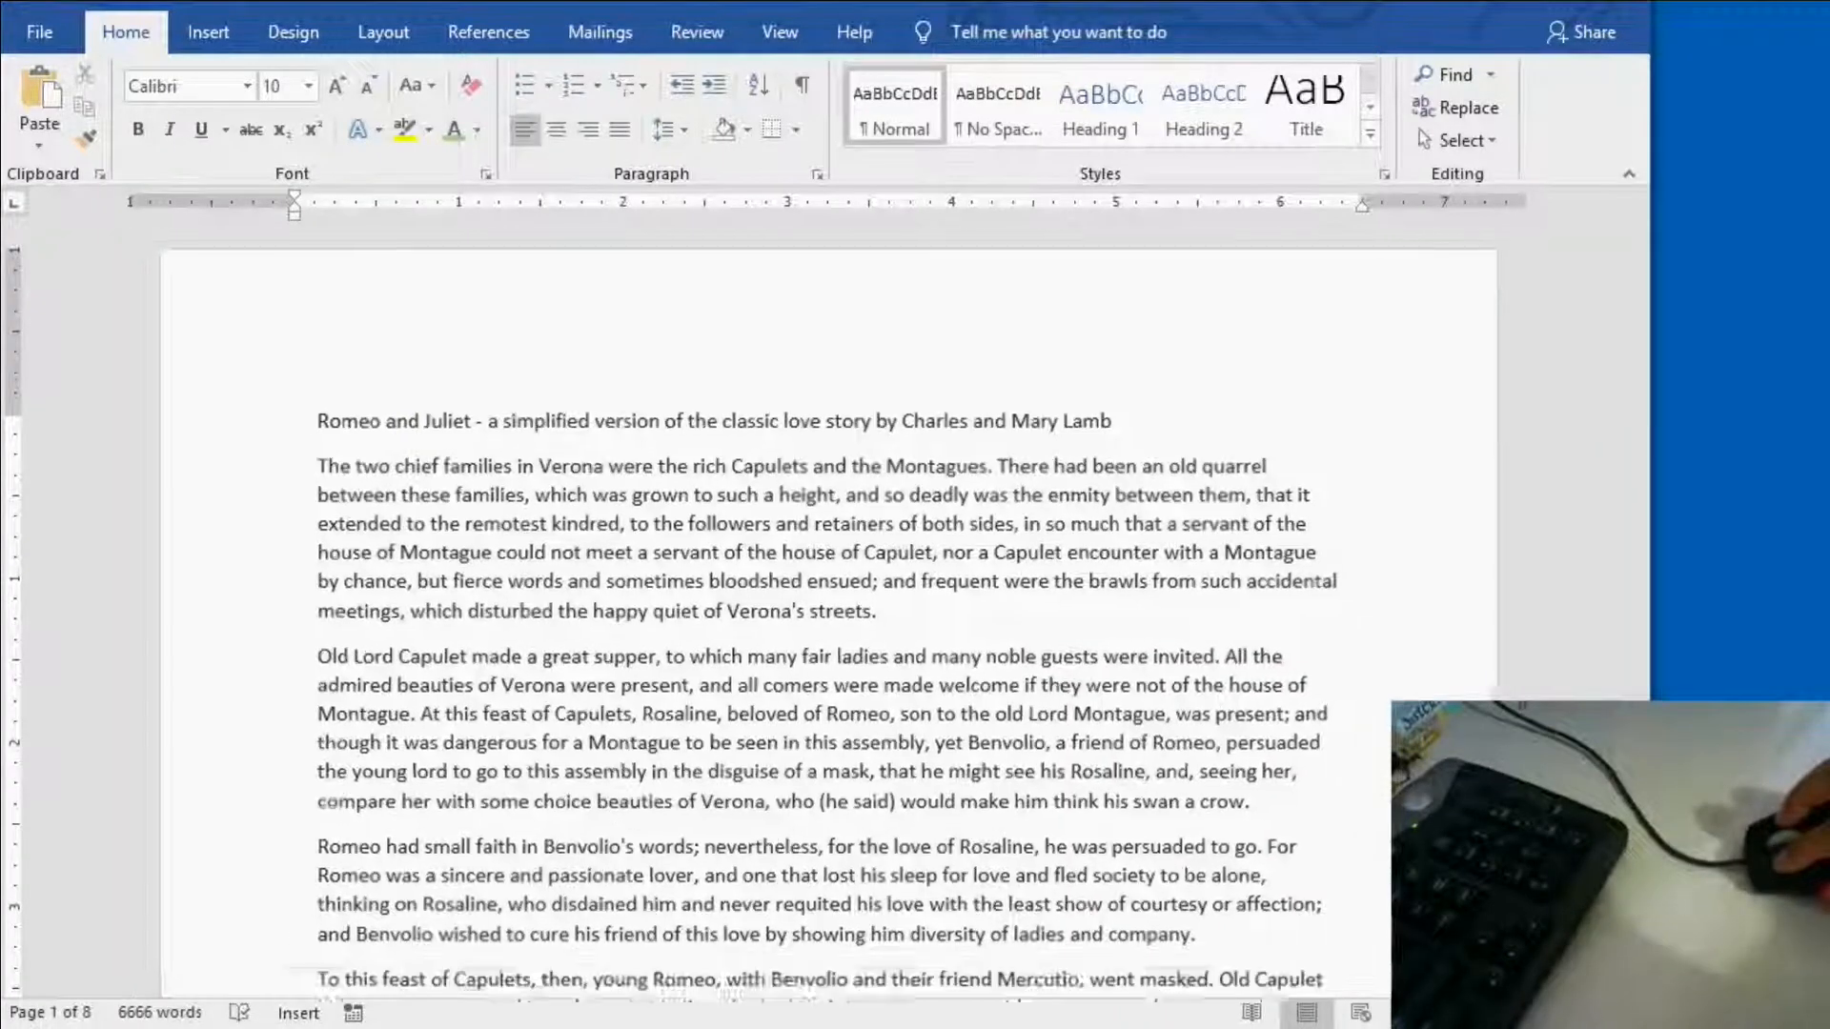
Step: Zoom out until all pages of the document show at once, and zoom back in on the title
scroll(827, 624, "down", 3)
scroll(827, 625, "down", 5)
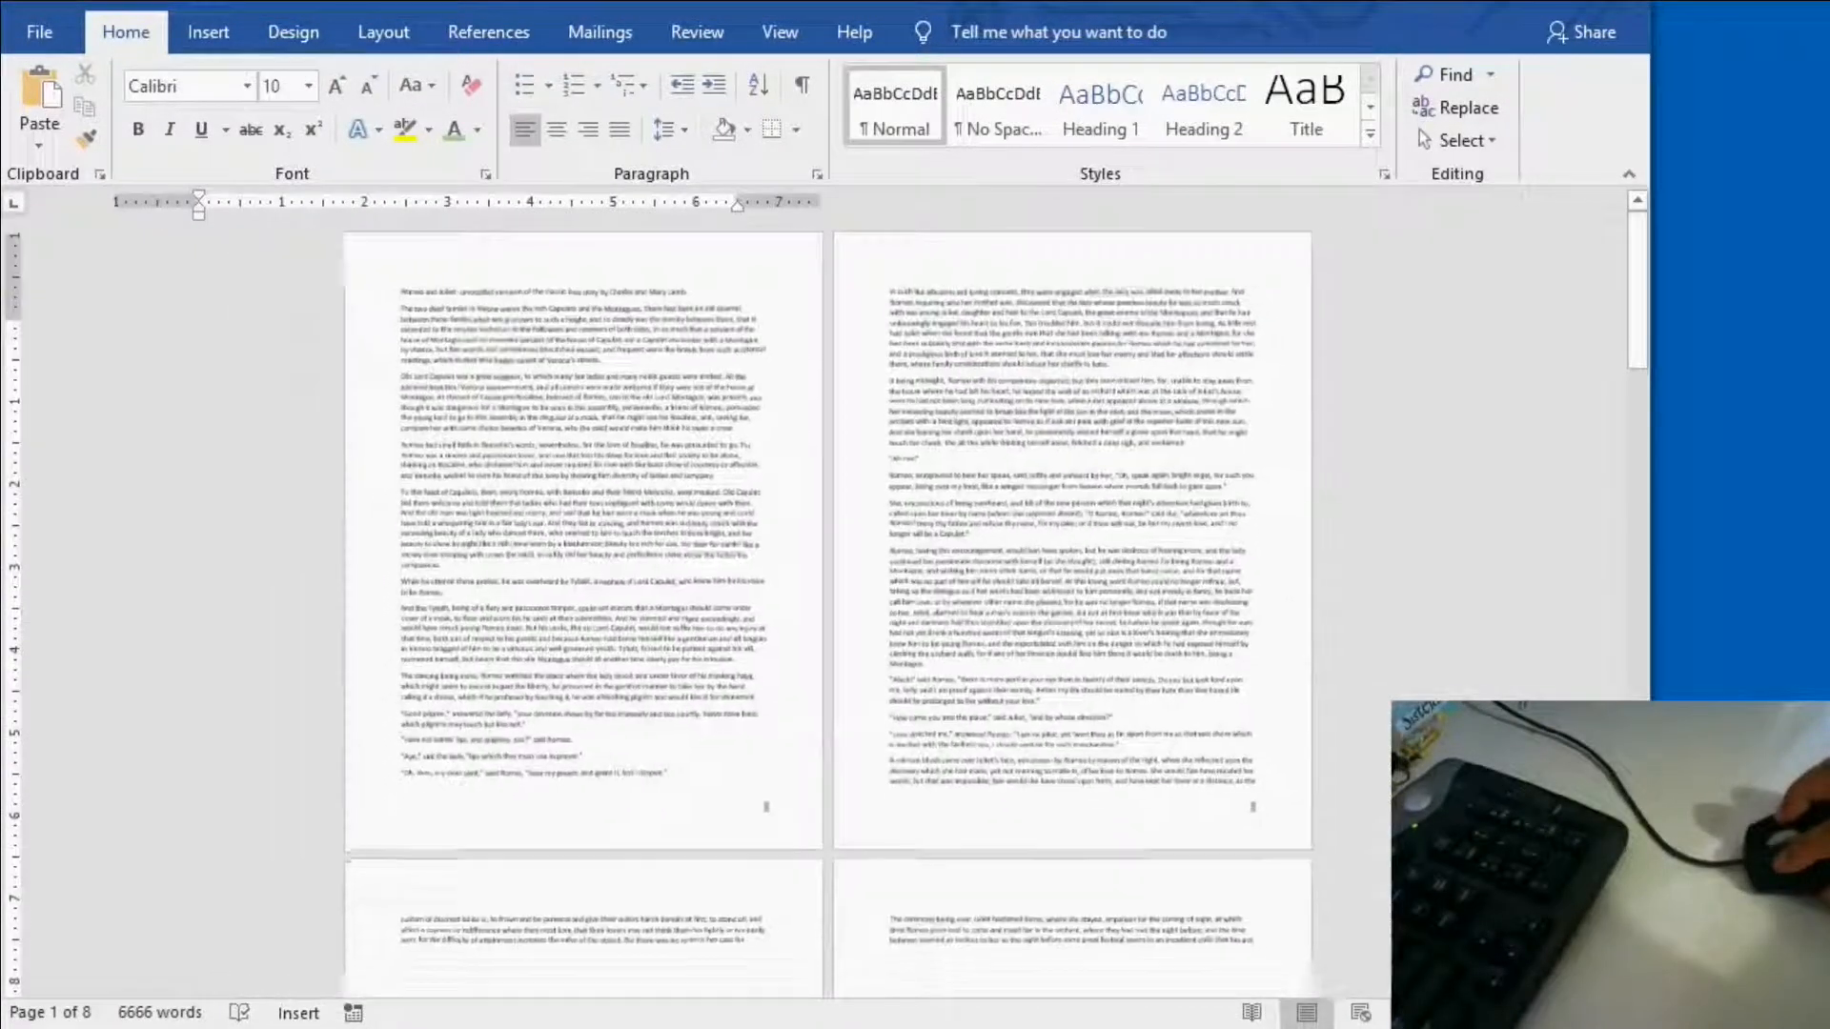
scroll(828, 610, "down", 1)
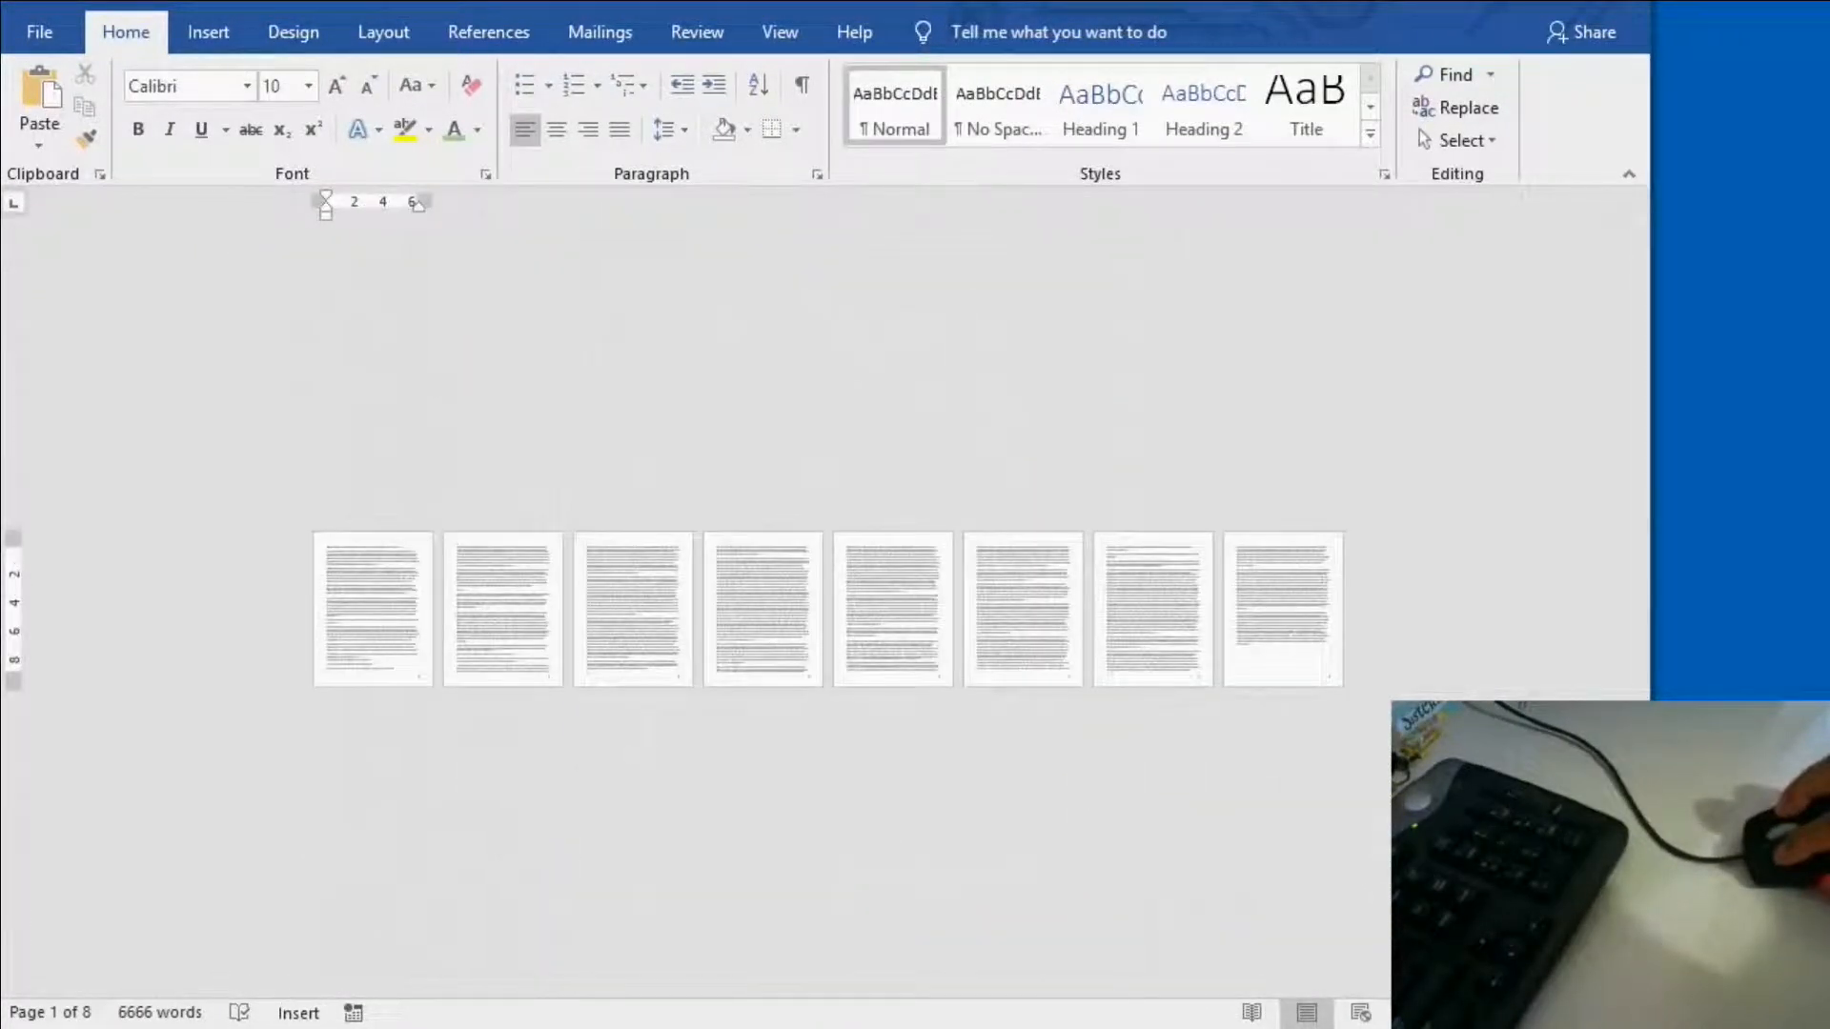
scroll(828, 625, "up", 6)
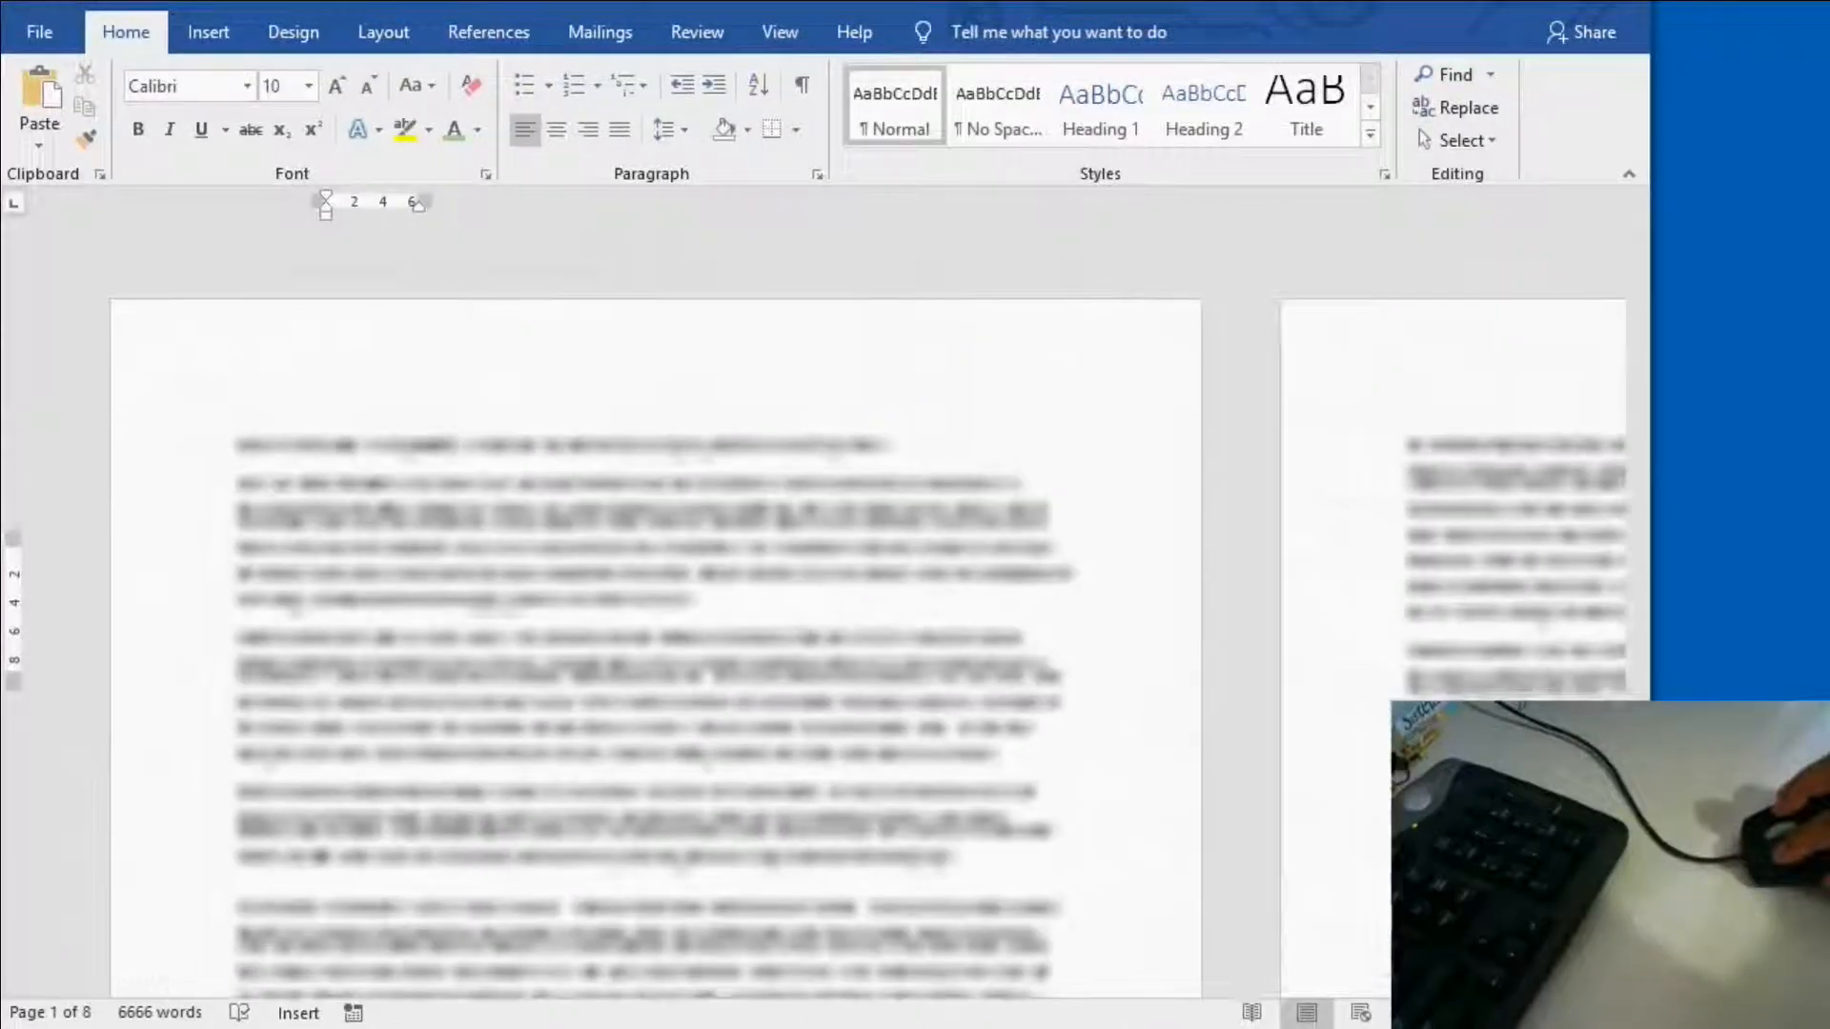
scroll(827, 624, "up", 4)
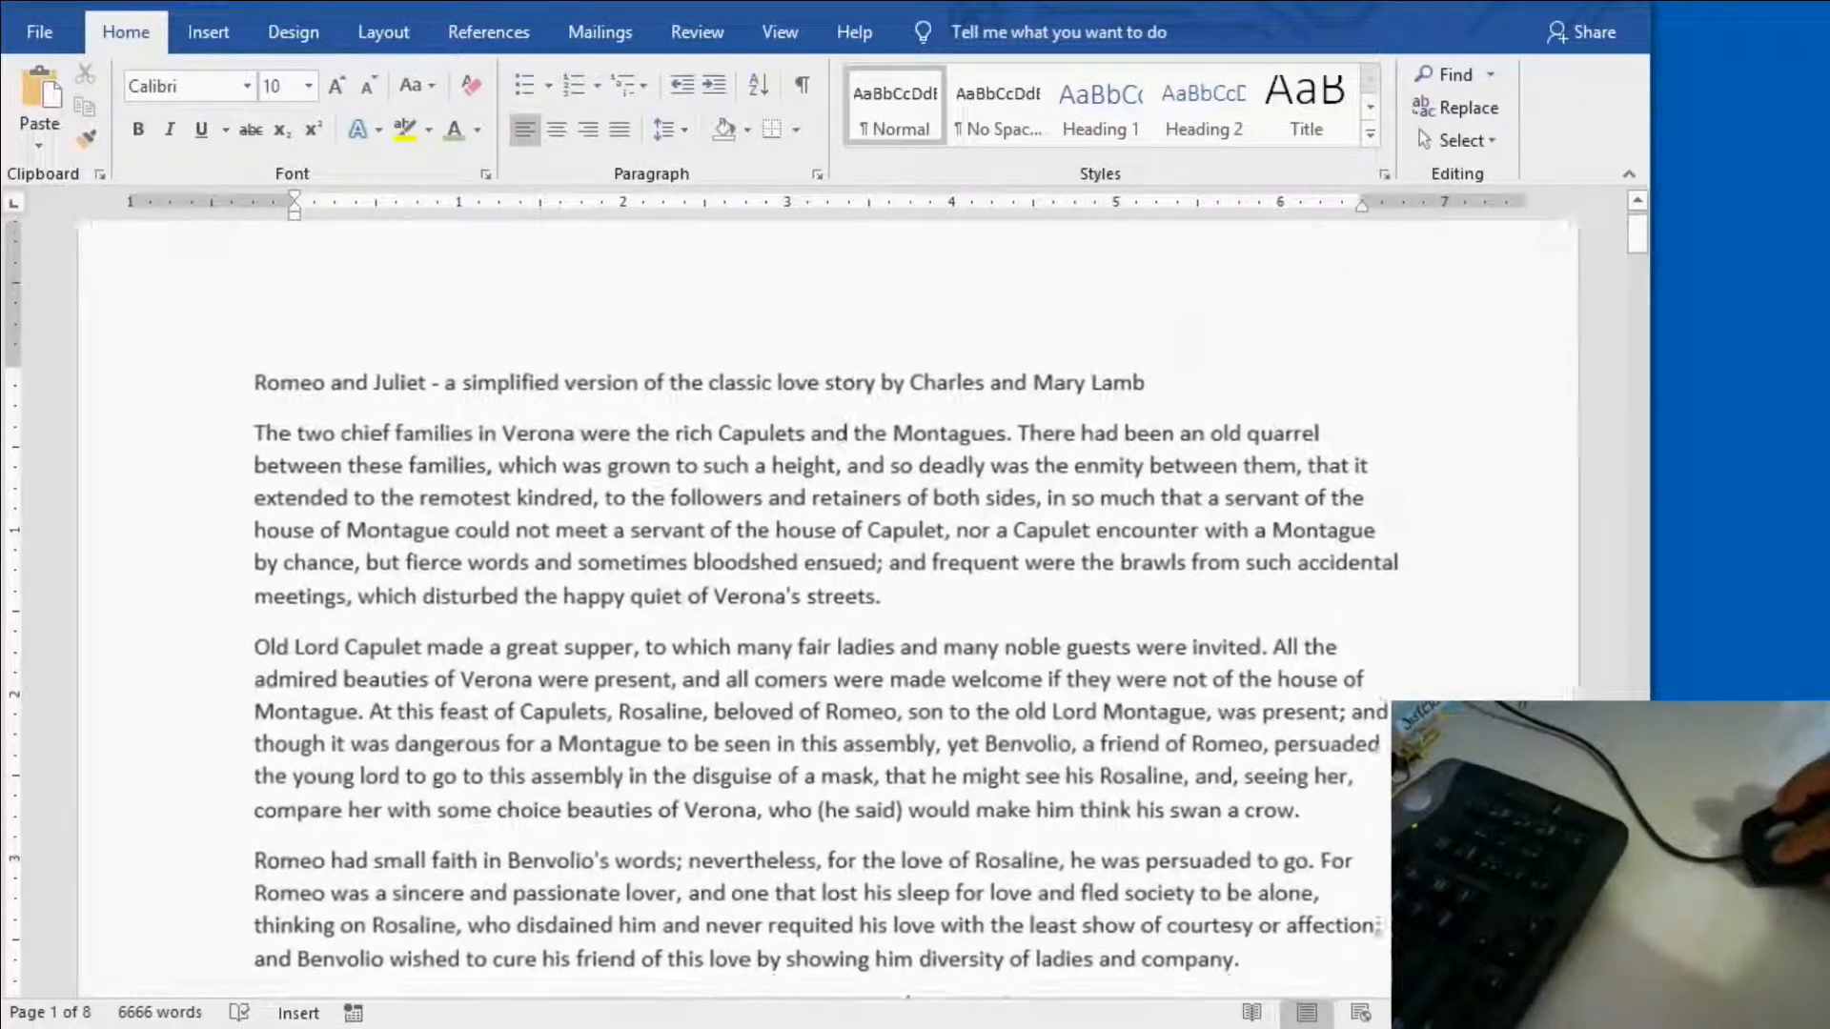
scroll(827, 624, "up", 1)
Step: Select the whole text from the title to the last paragraph on the final page and color it dark orange
left_click(245, 365)
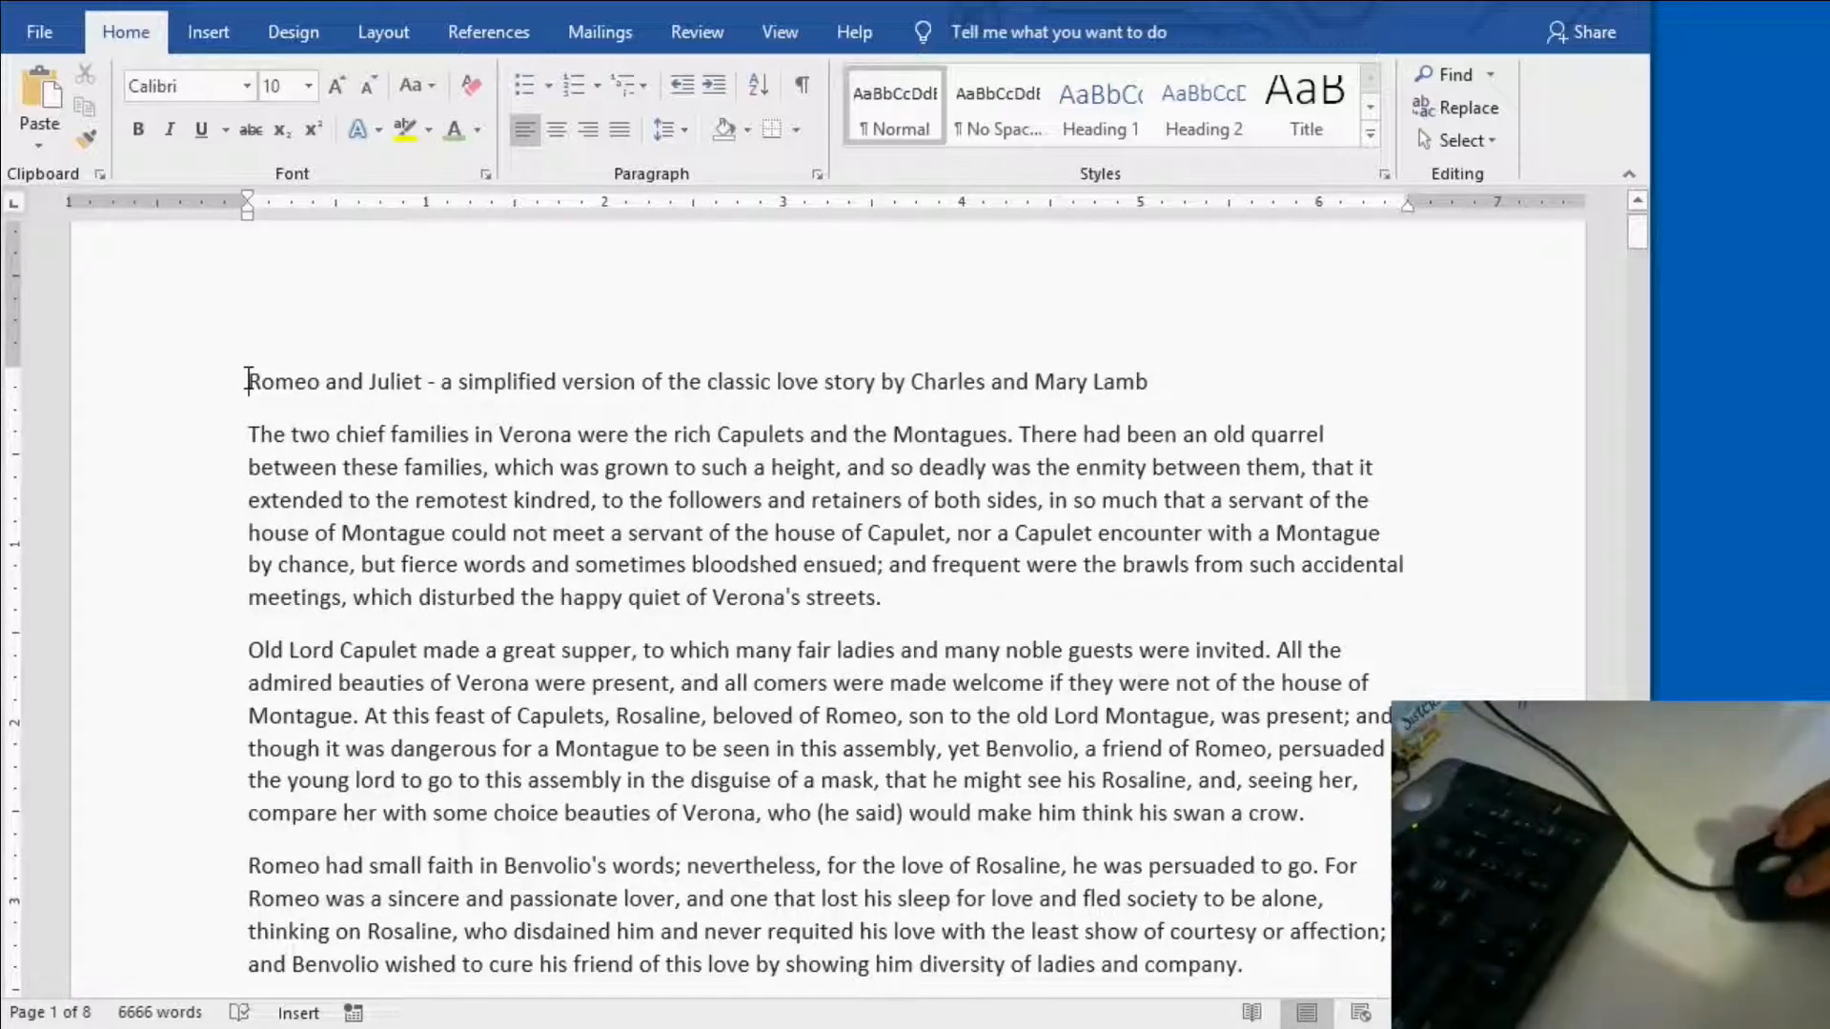
left_click_drag(248, 380, 1260, 956)
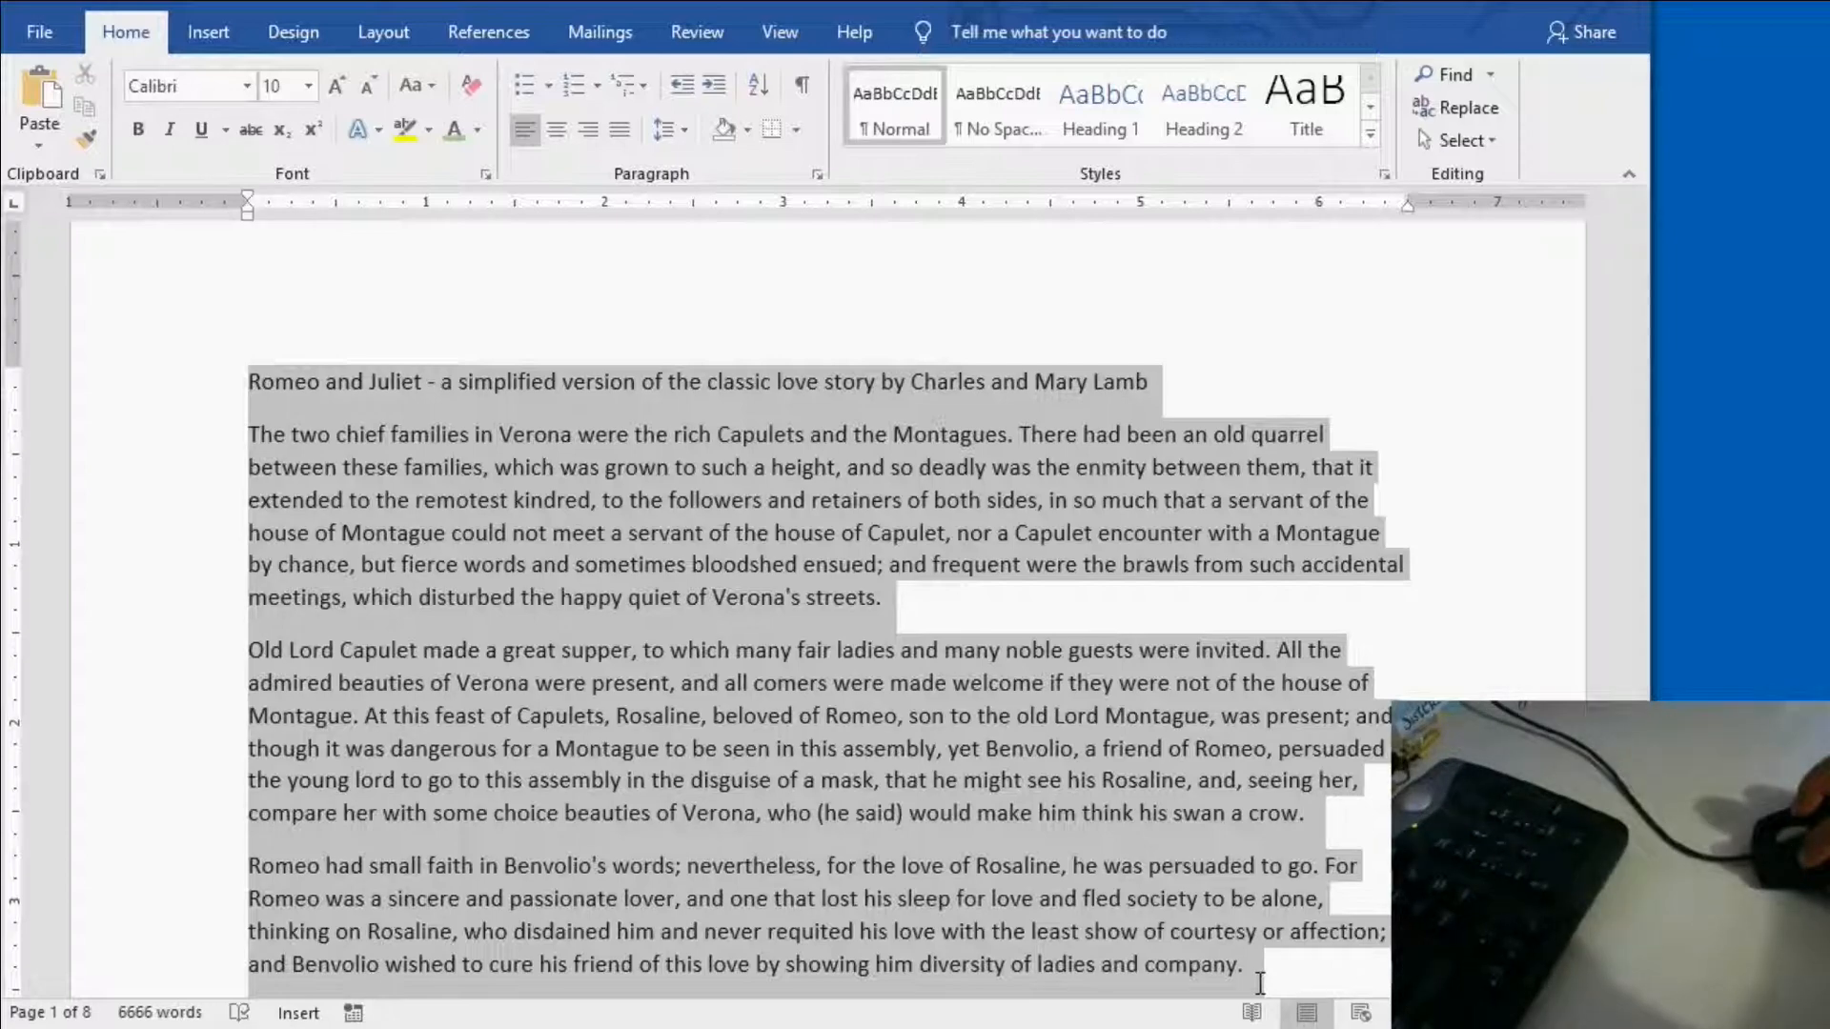
scroll(1260, 983, "down", 6)
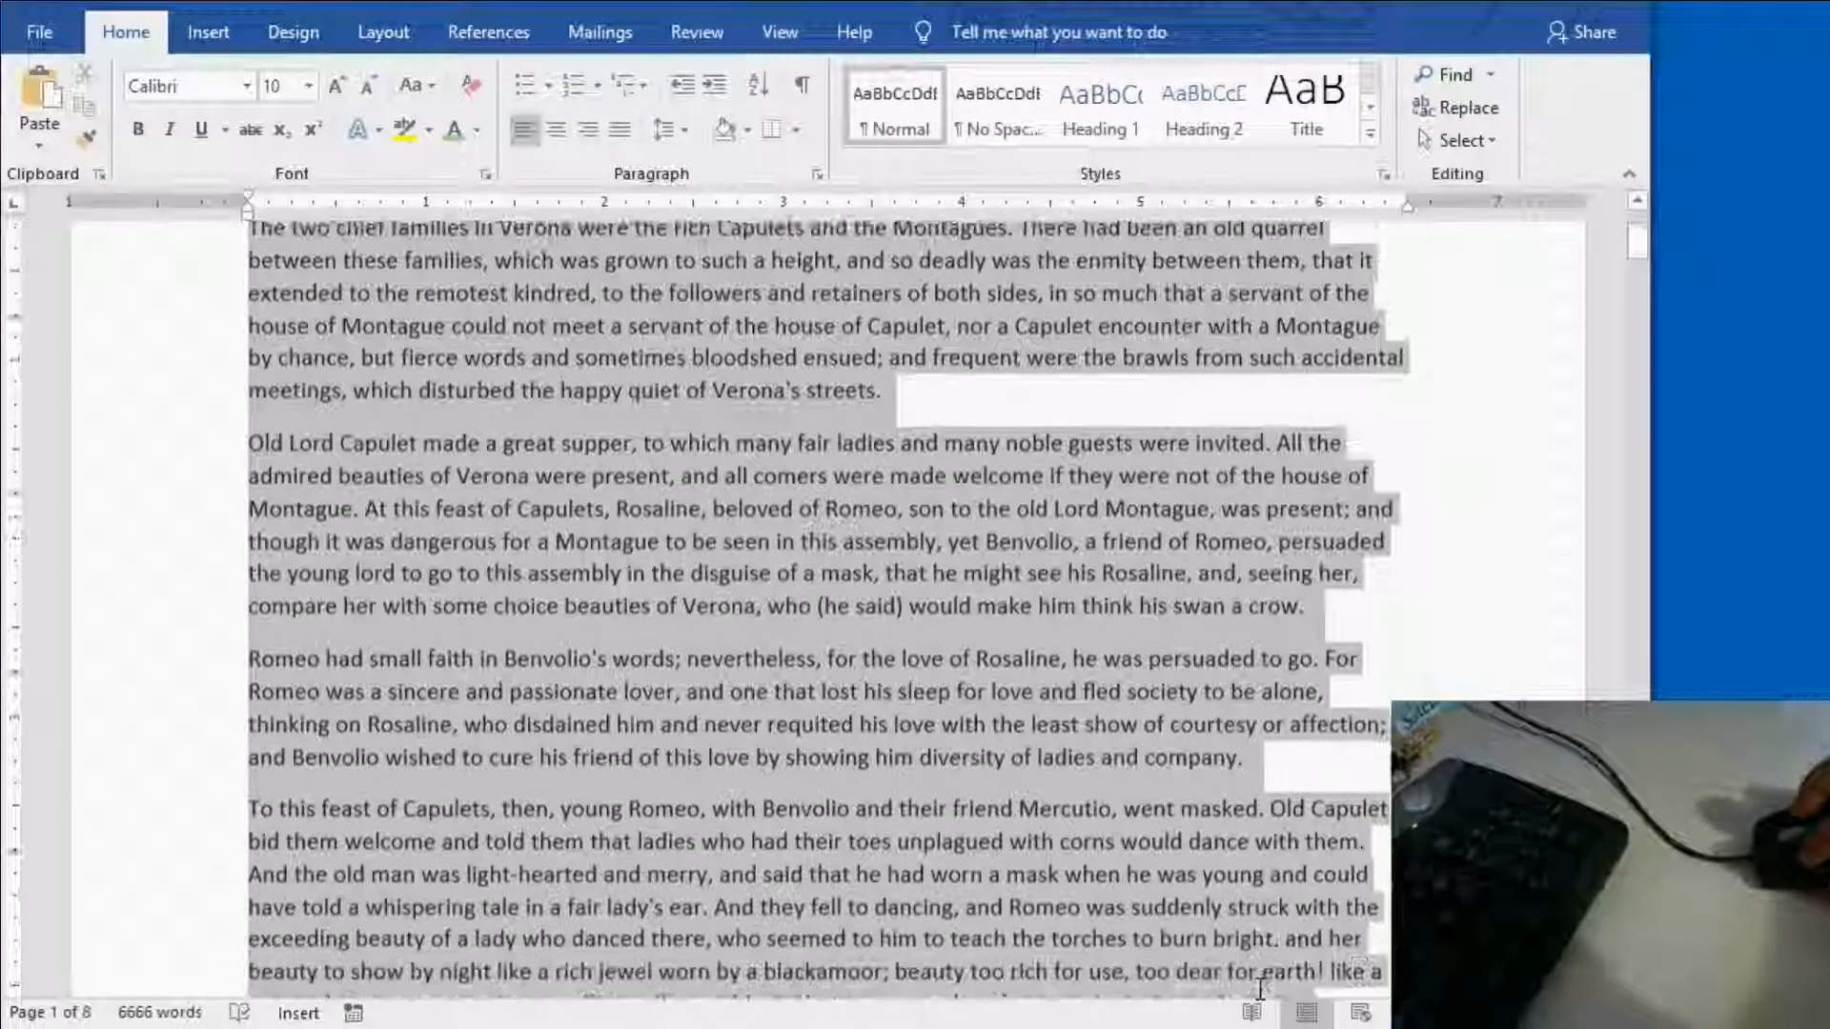
scroll(1260, 983, "down", 12)
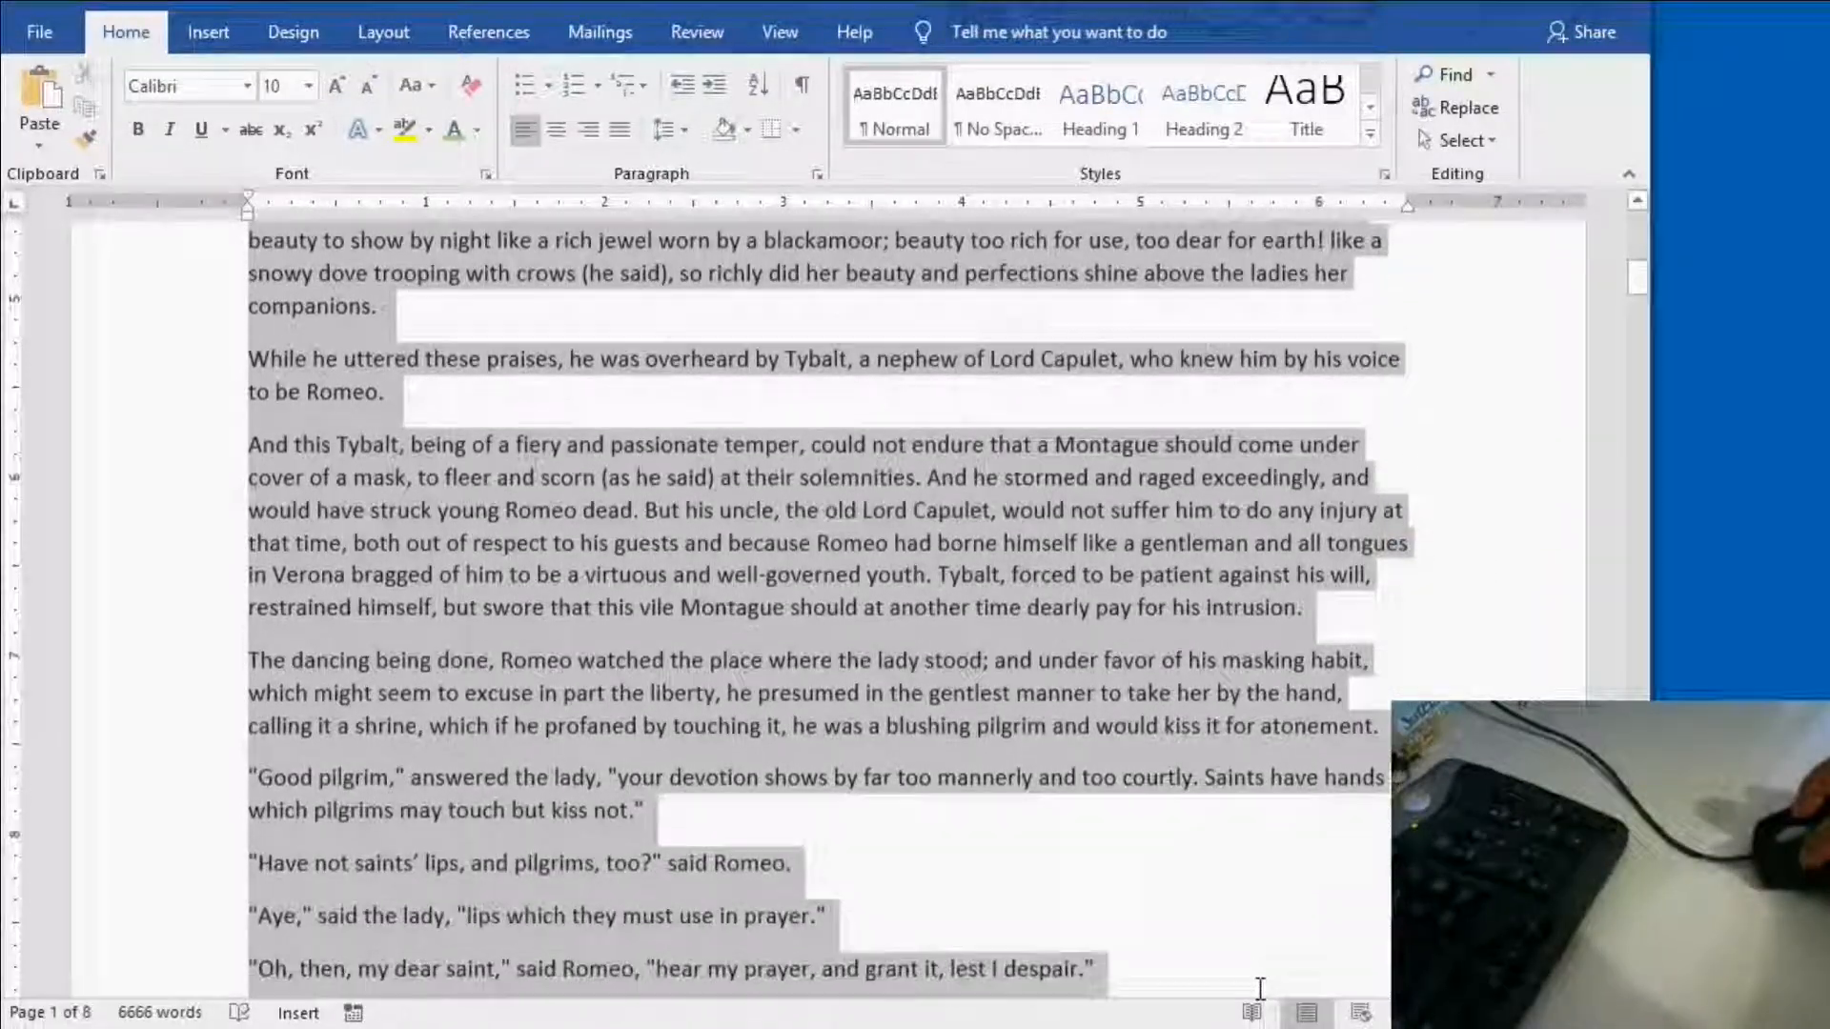
scroll(1260, 989, "down", 7)
scroll(1300, 991, "down", 8)
scroll(1279, 991, "down", 2)
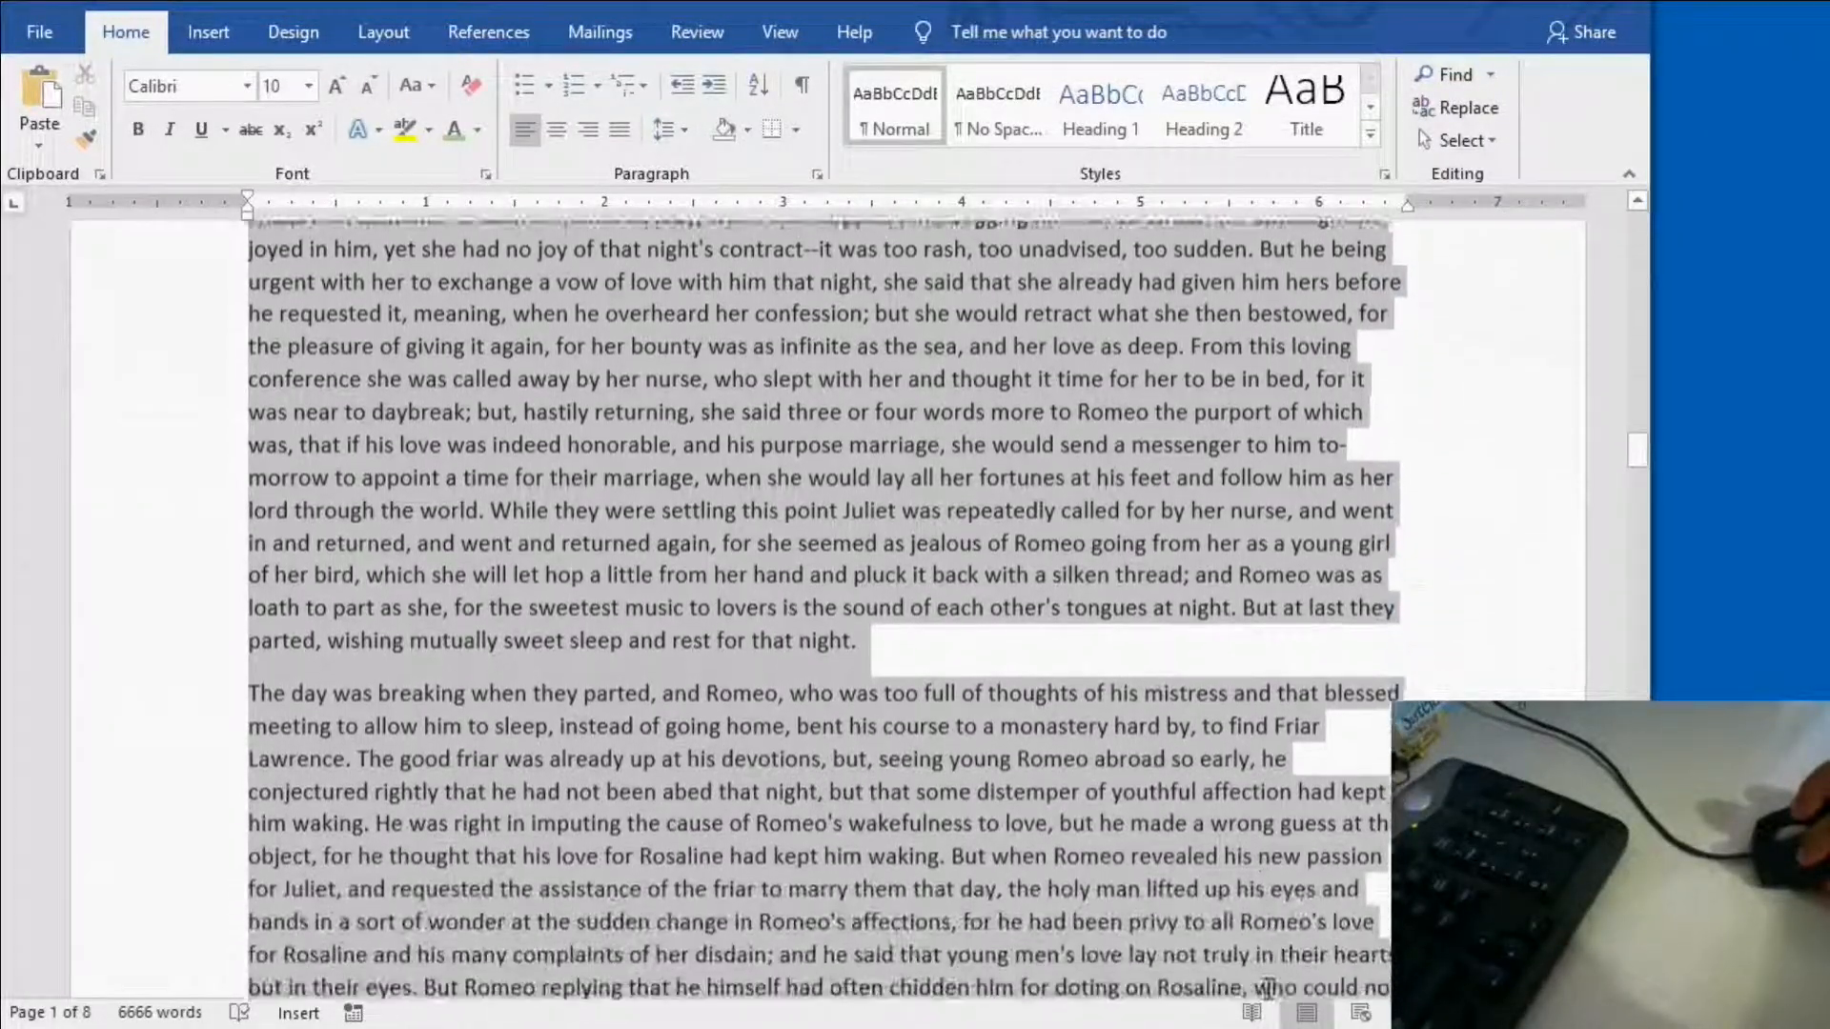
scroll(1269, 993, "down", 7)
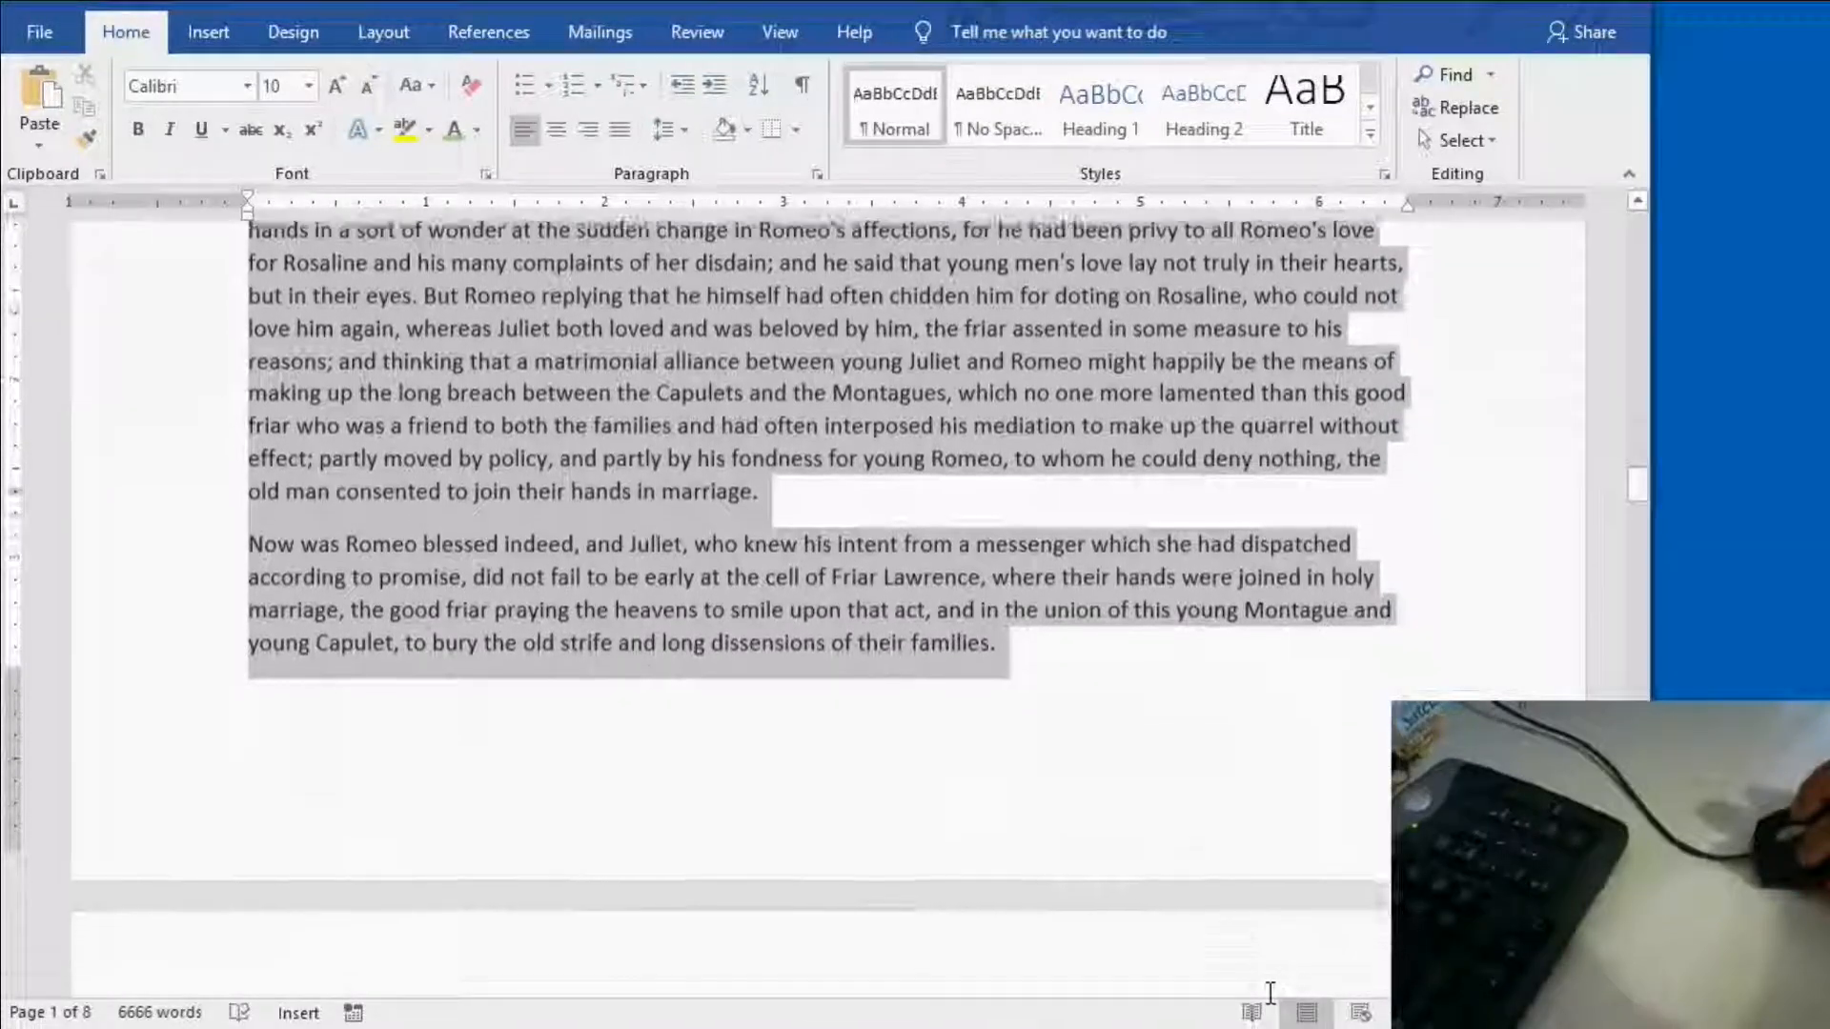
scroll(1266, 991, "down", 6)
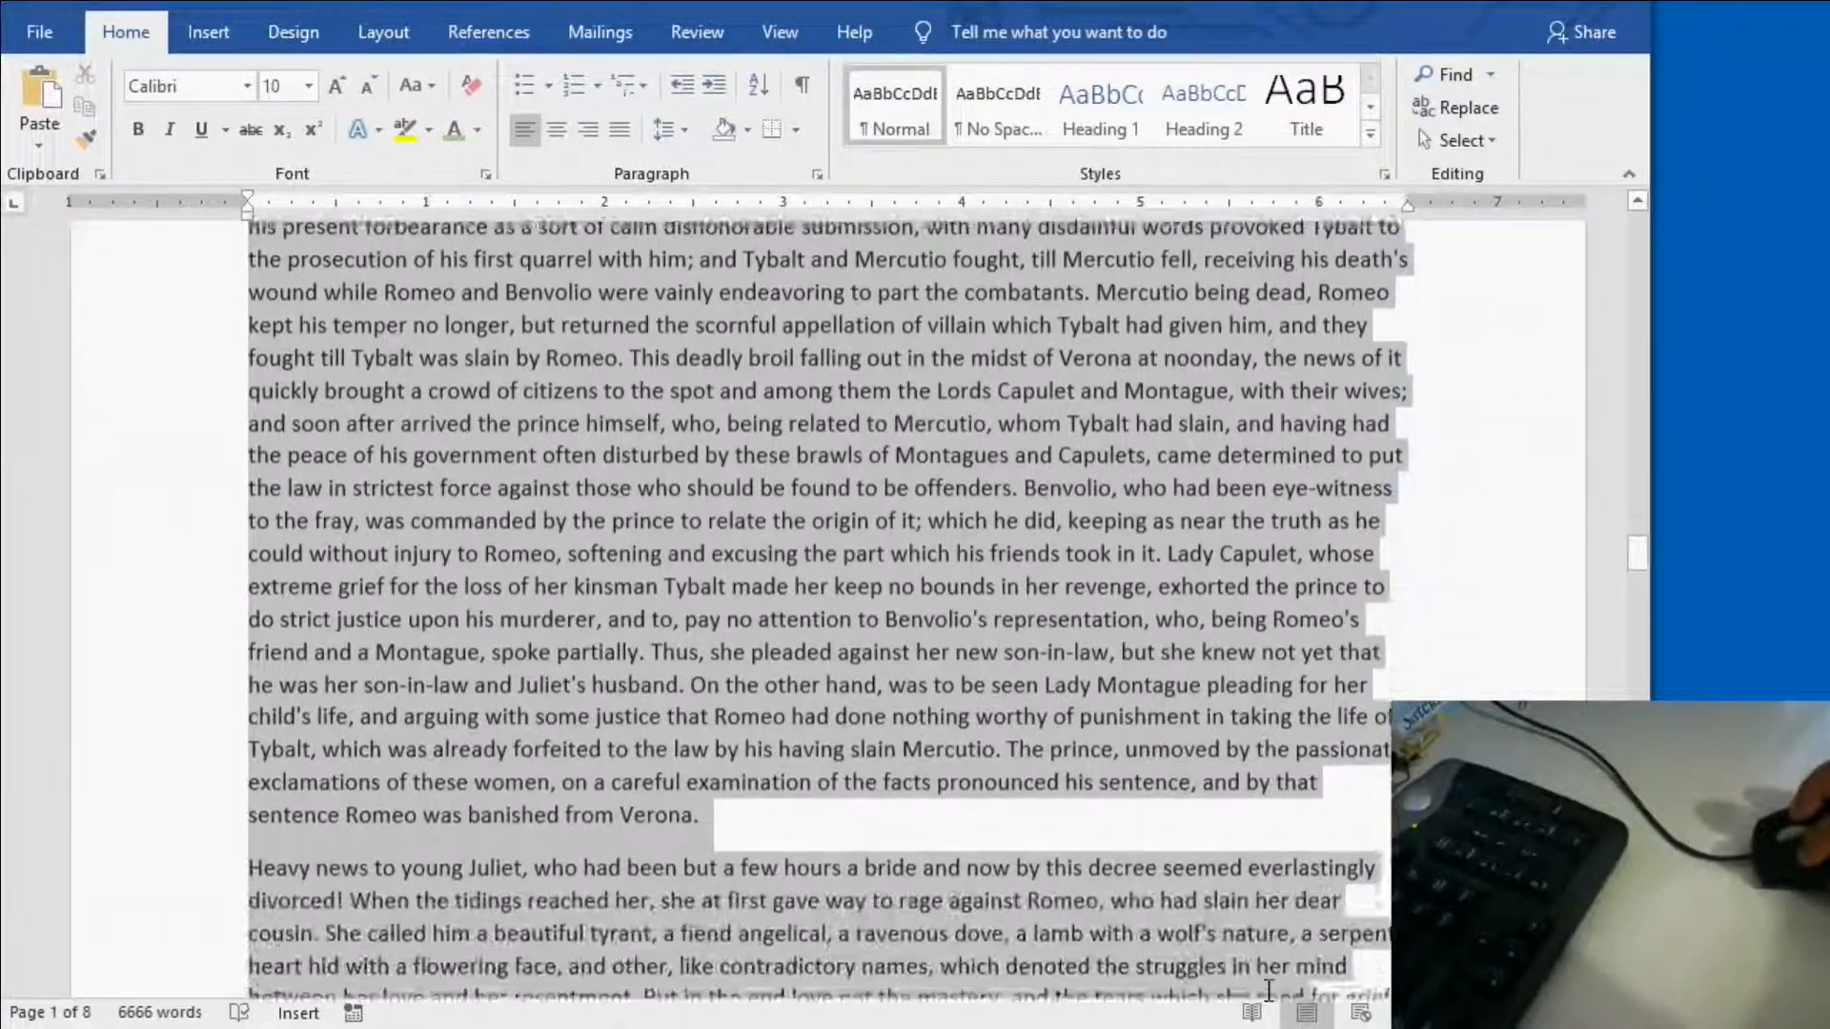
scroll(1269, 991, "down", 12)
scroll(1269, 994, "down", 2)
scroll(1268, 992, "down", 8)
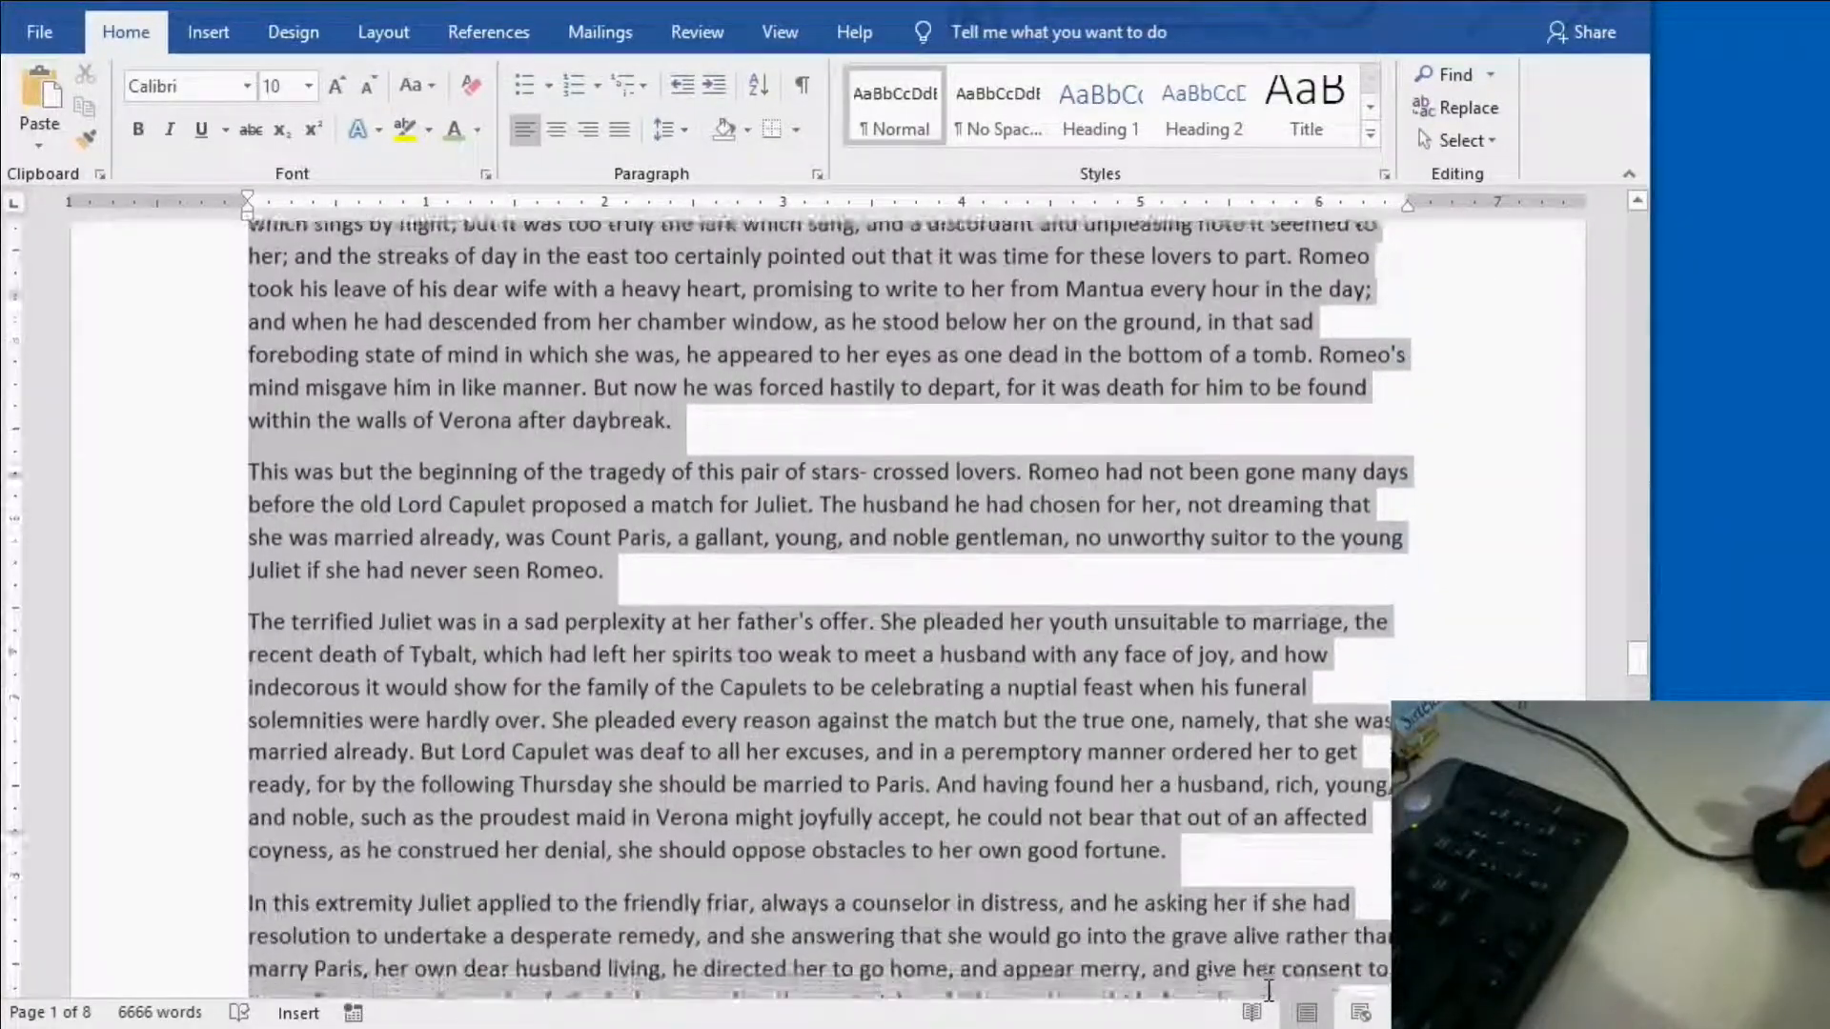
scroll(1268, 992, "down", 8)
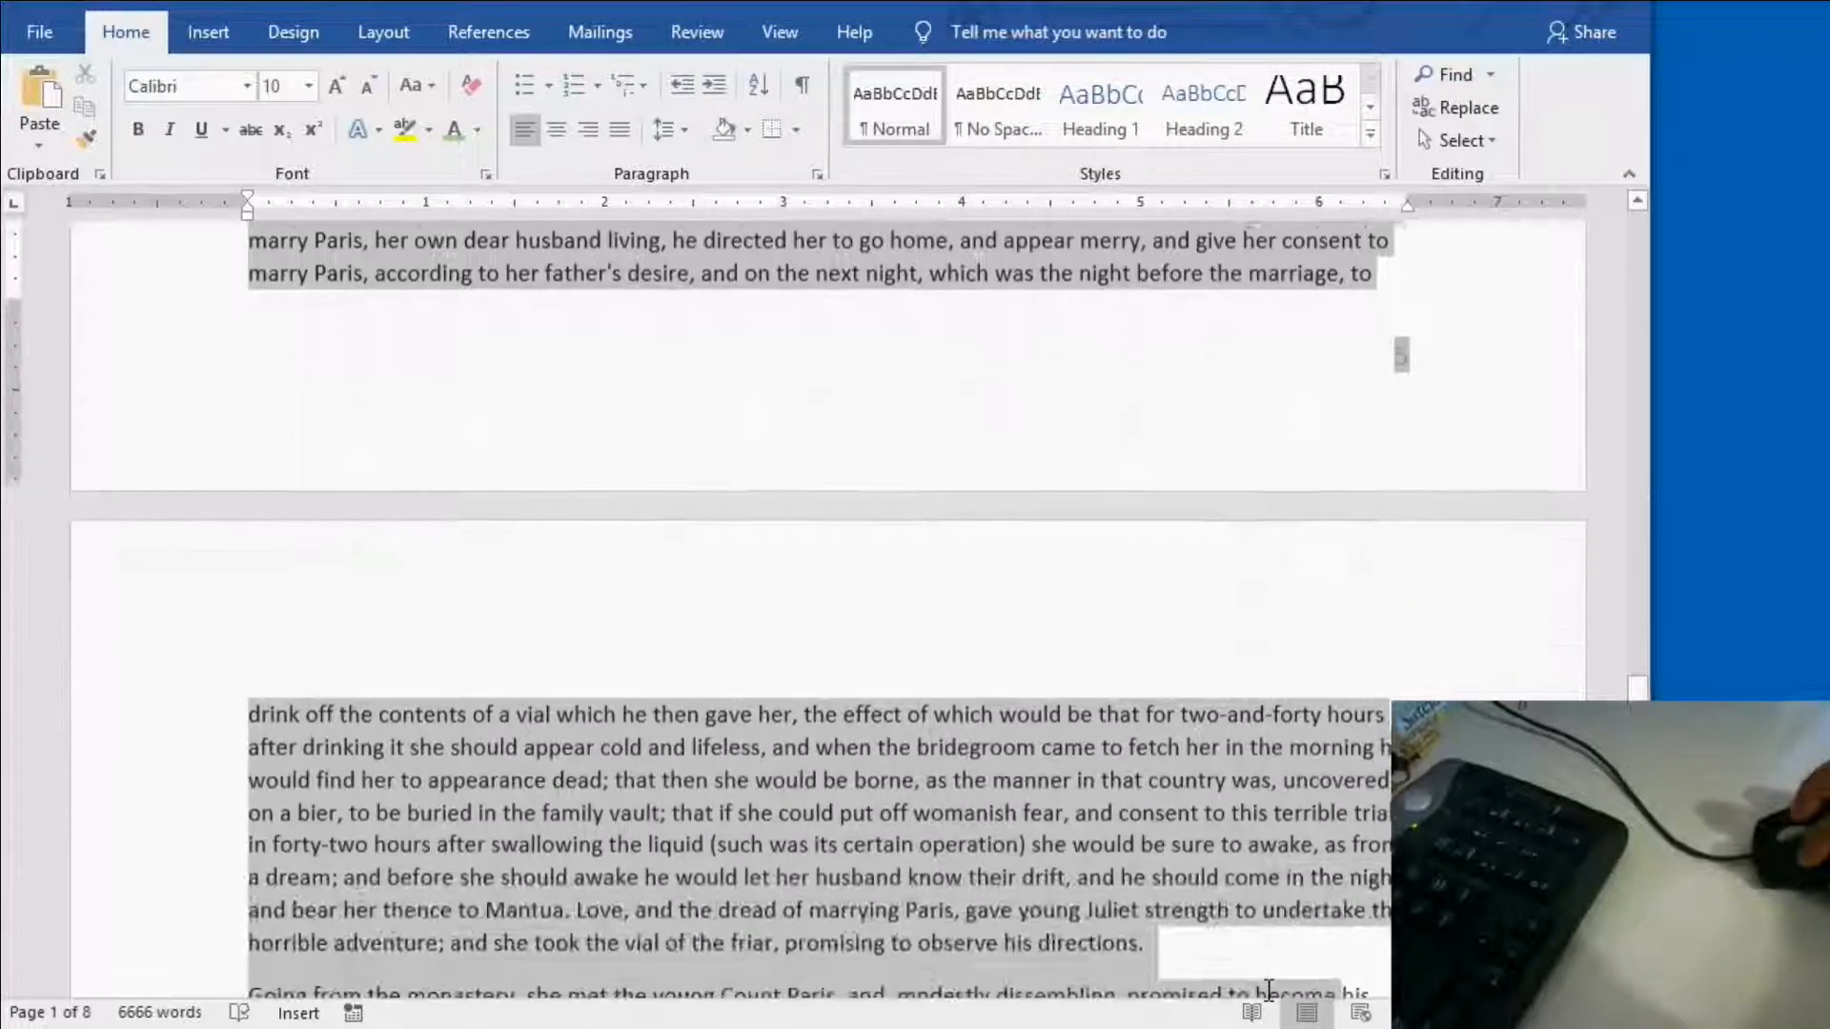
scroll(1269, 991, "down", 2)
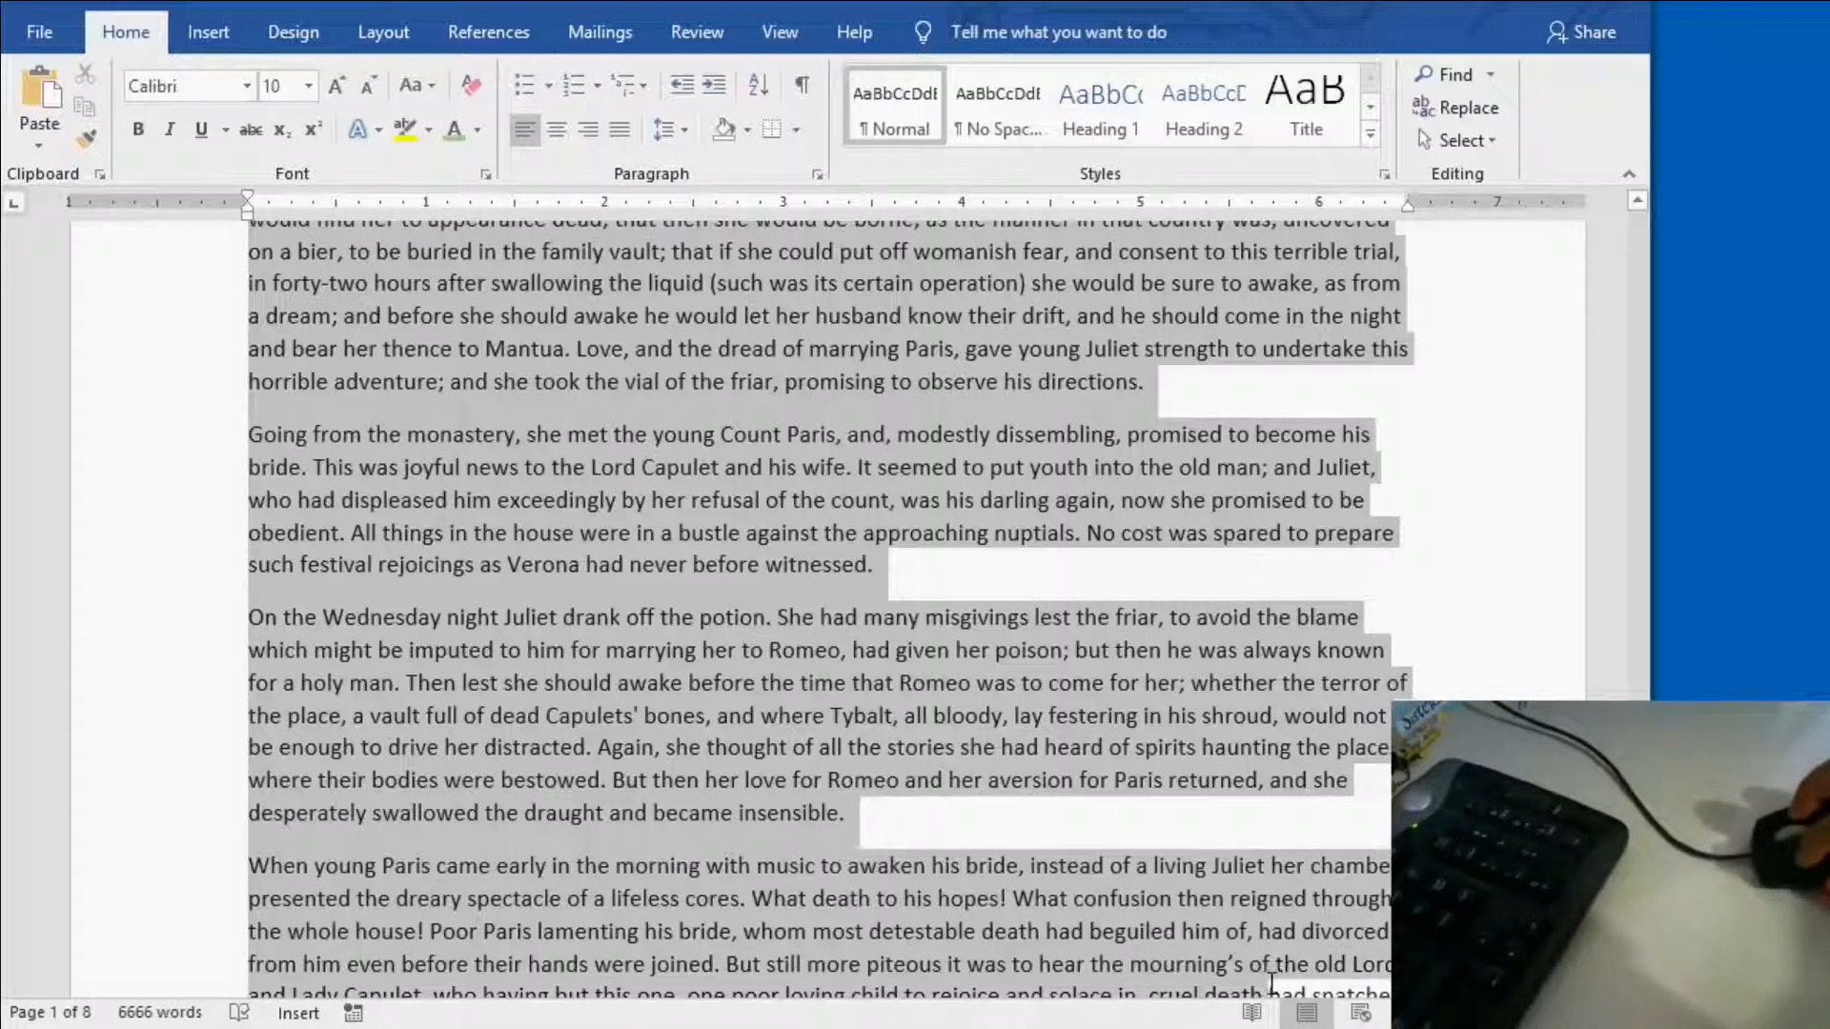
scroll(1272, 982, "down", 5)
scroll(1271, 991, "down", 8)
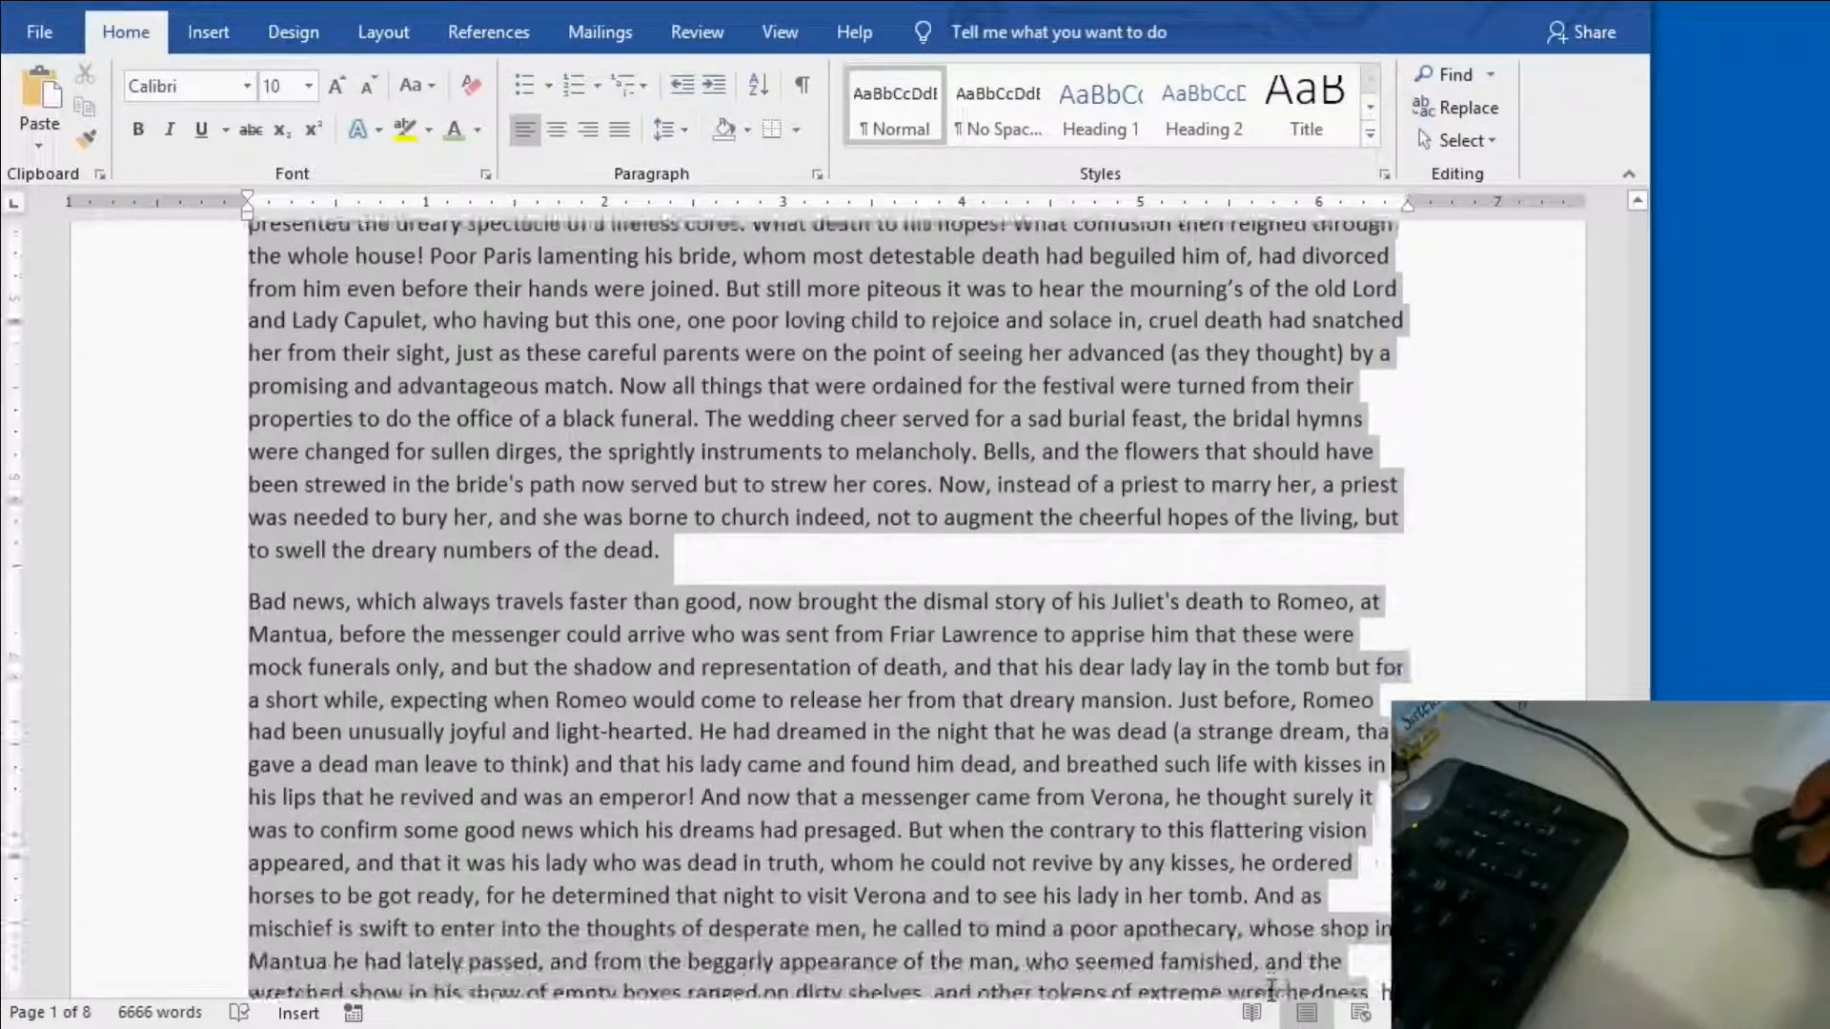
scroll(1272, 989, "down", 8)
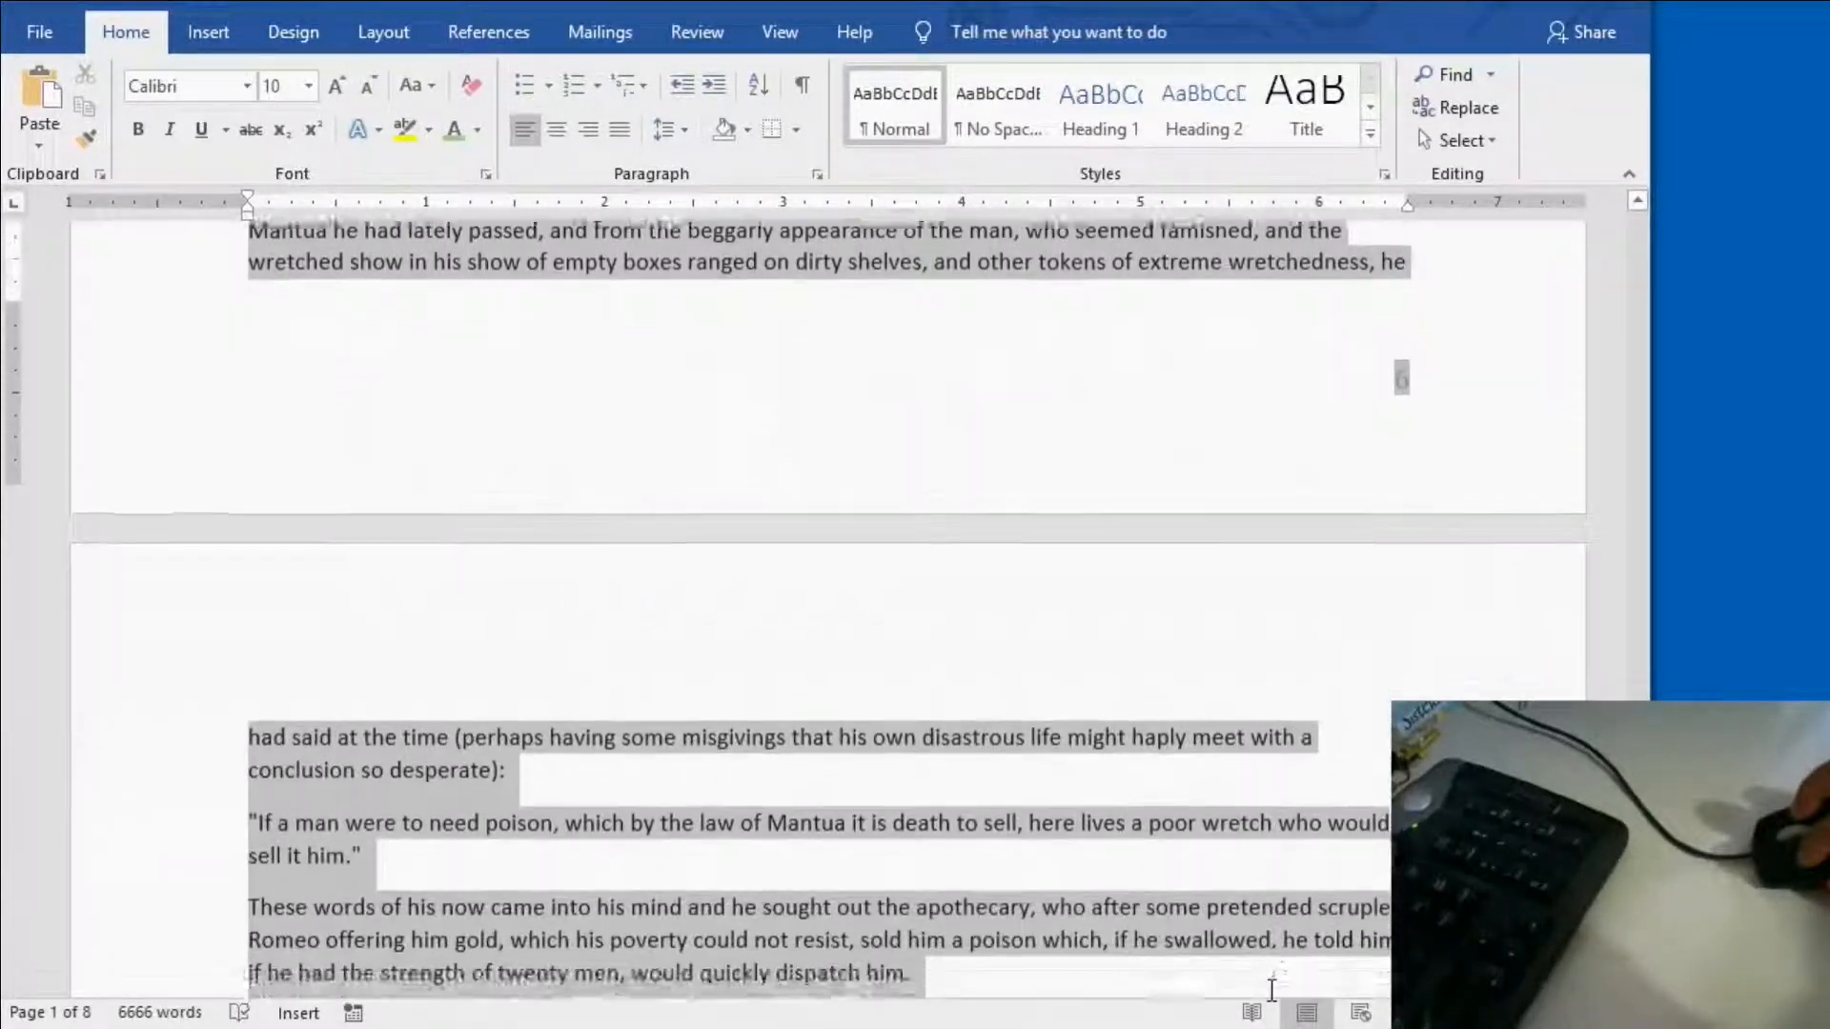
scroll(1271, 991, "down", 8)
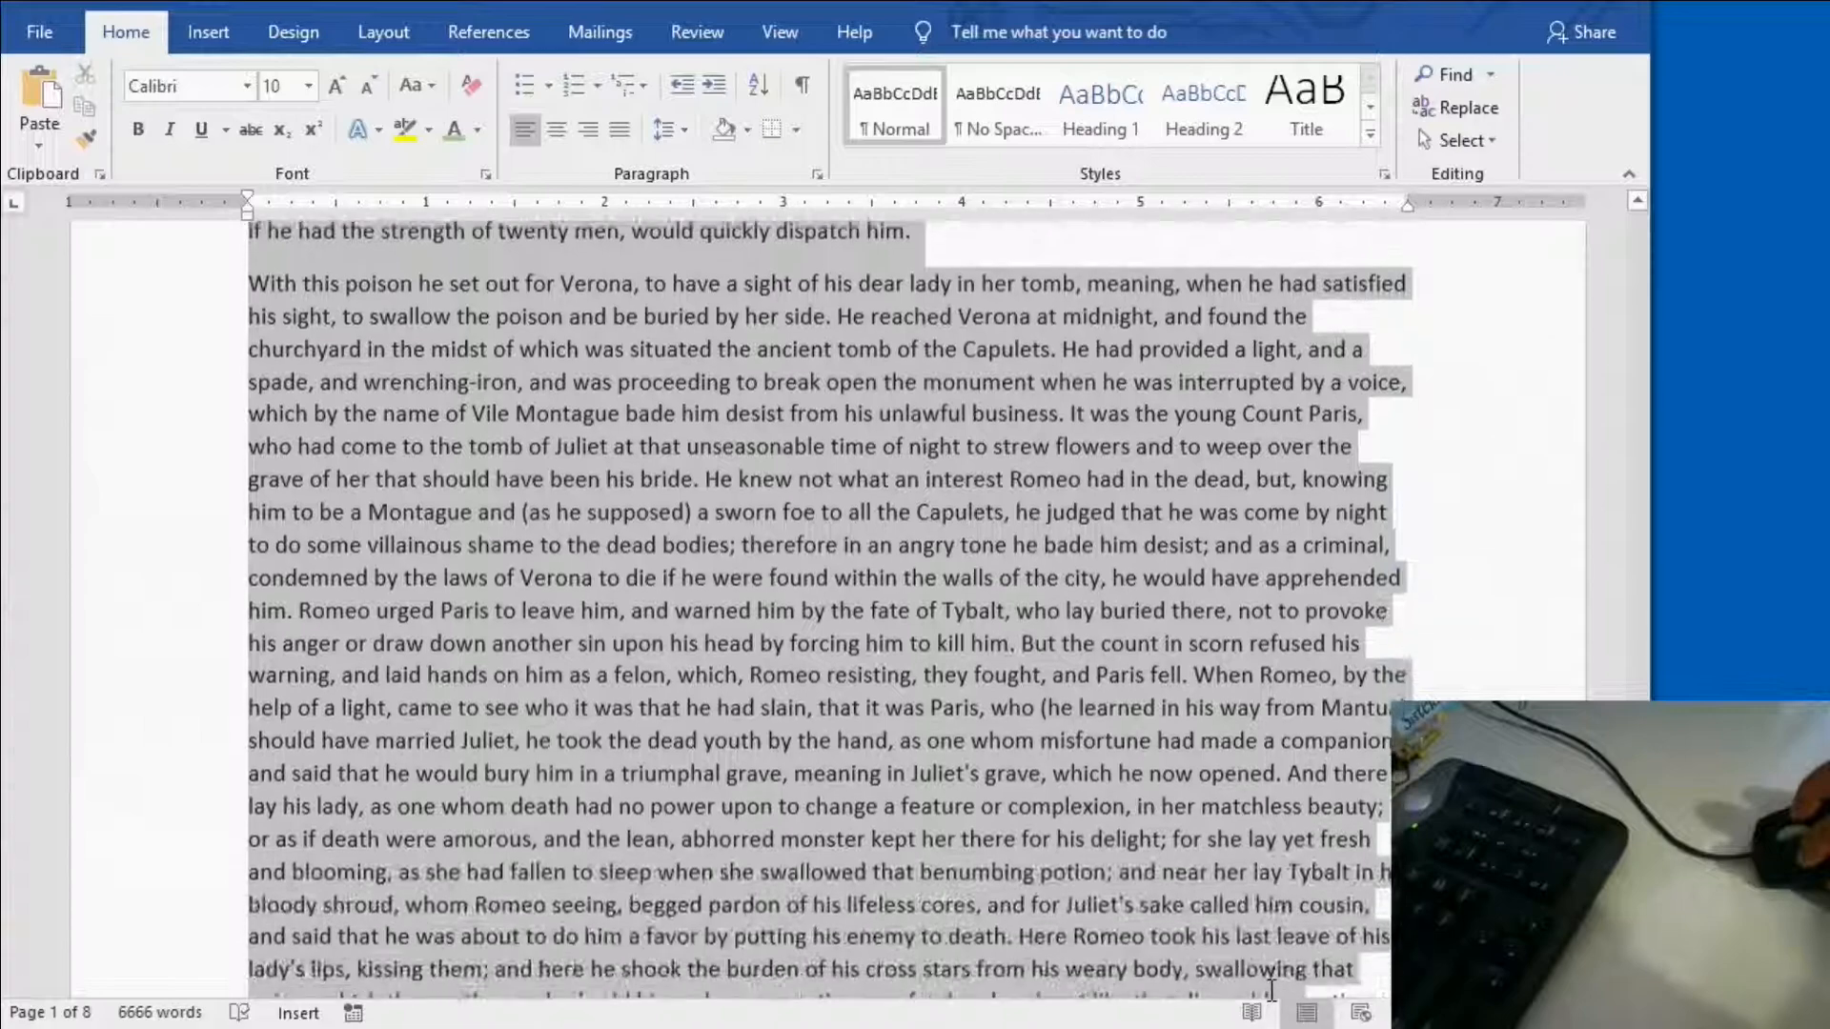
scroll(1271, 992, "down", 8)
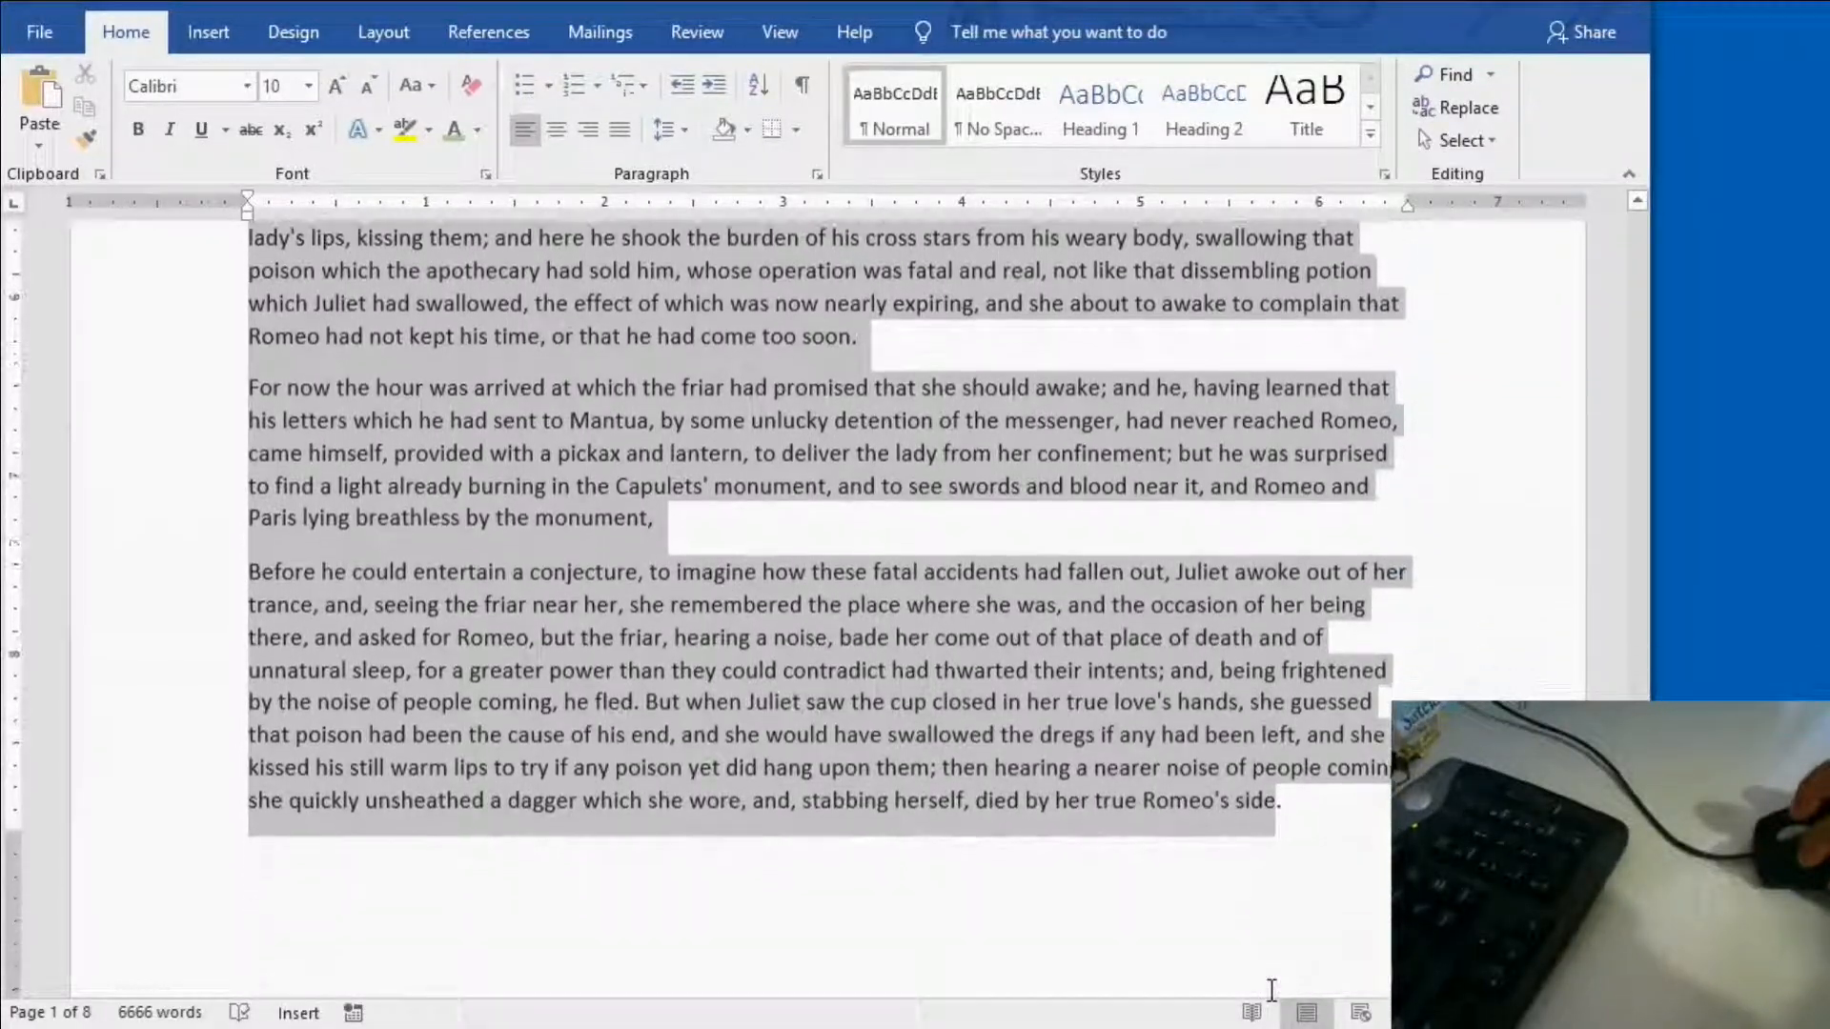
scroll(1271, 991, "down", 8)
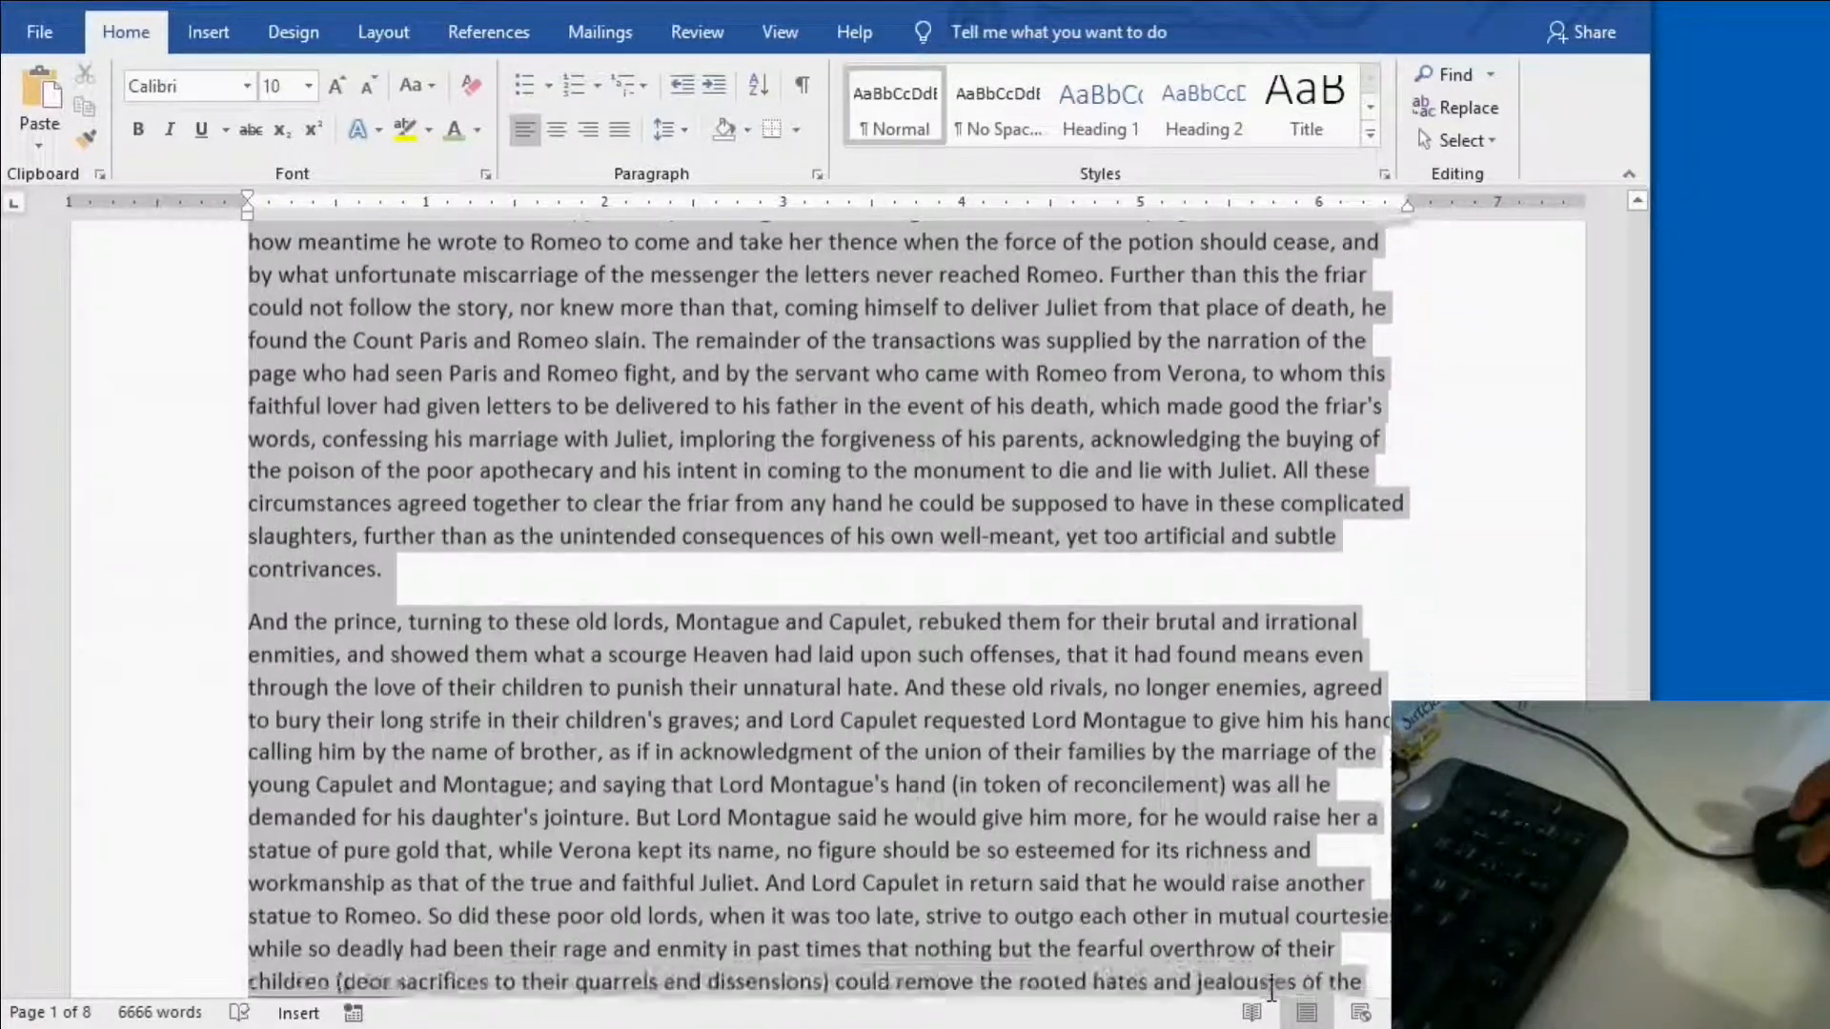
scroll(1271, 992, "down", 1)
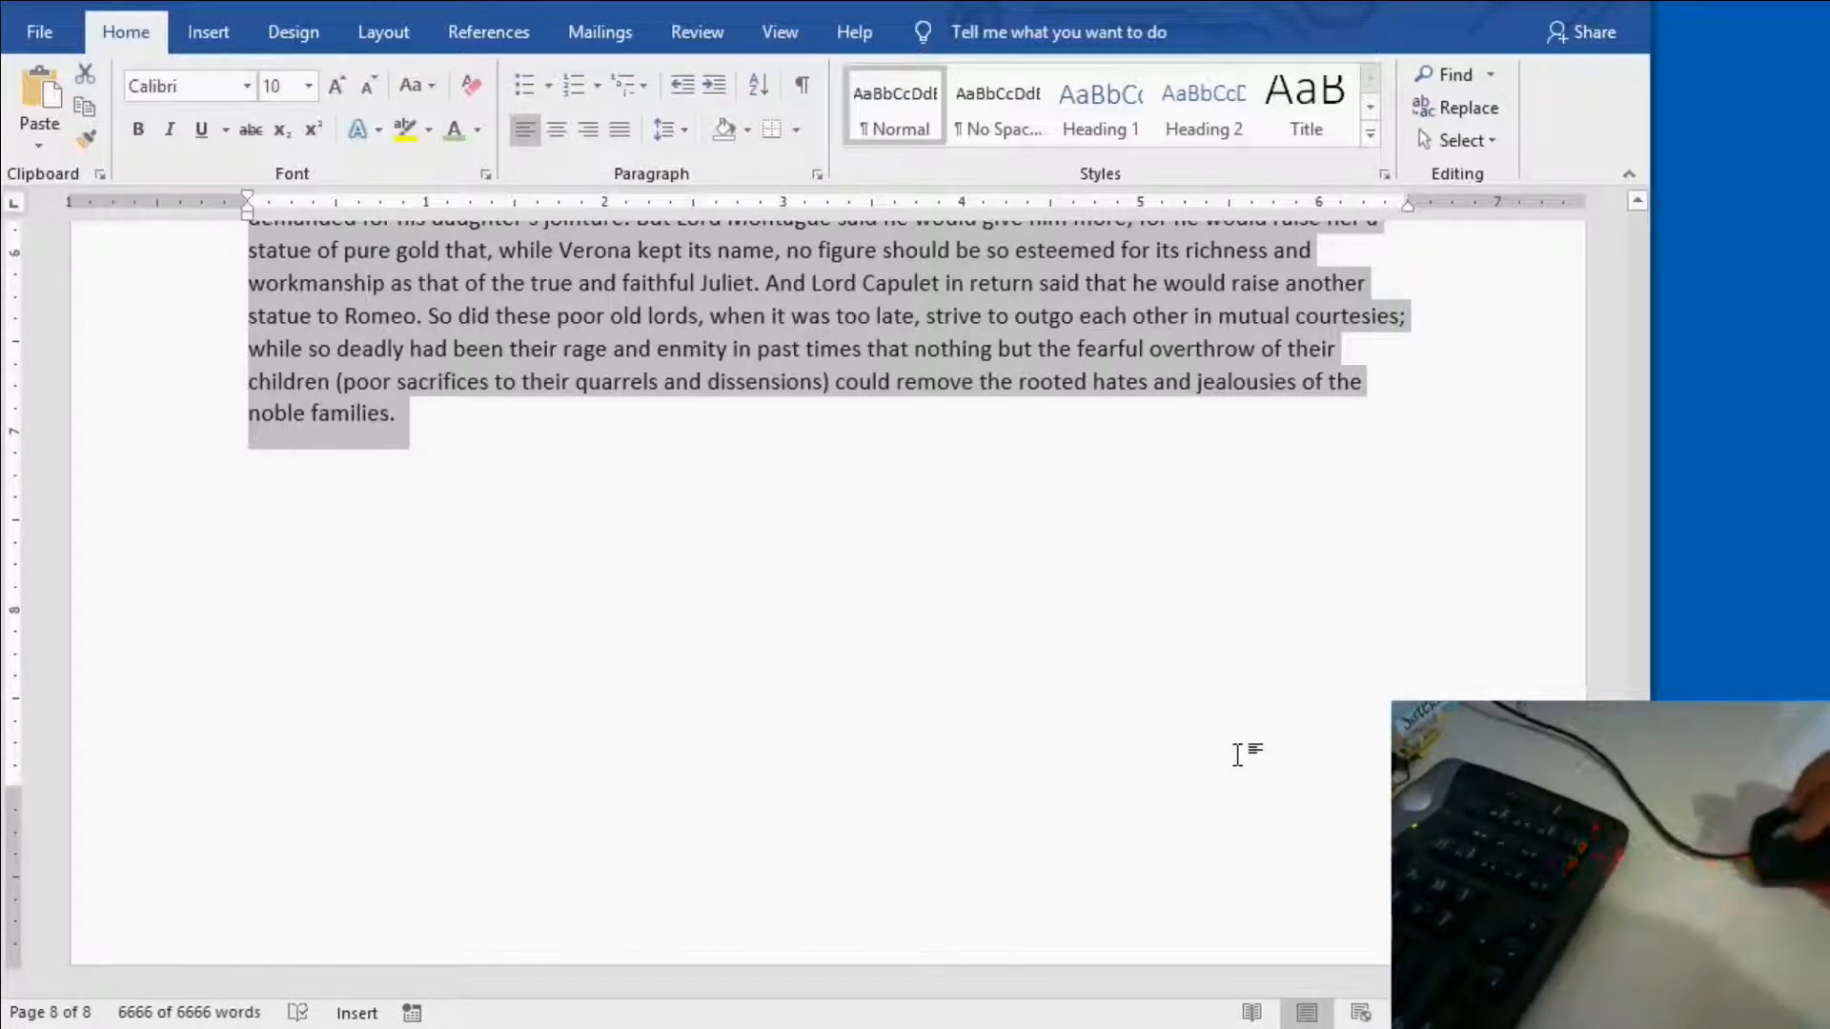
left_click(479, 132)
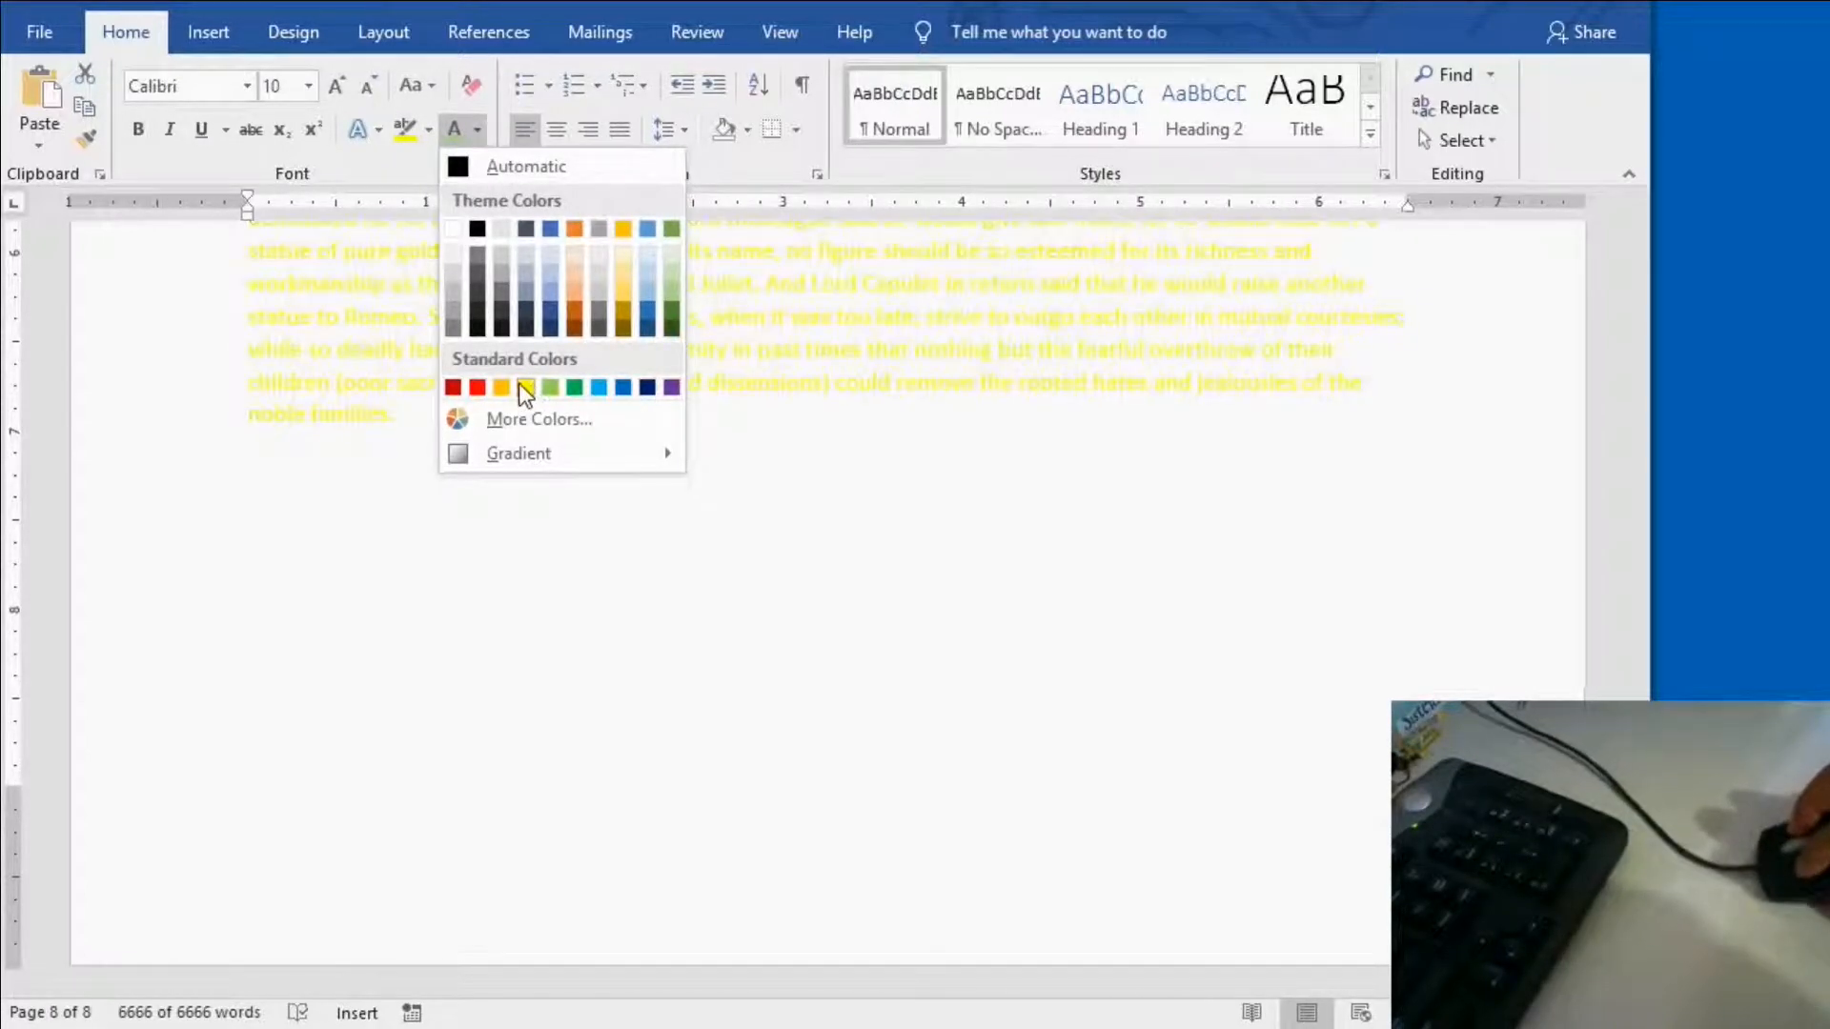
left_click(575, 312)
scroll(1122, 566, "up", 15)
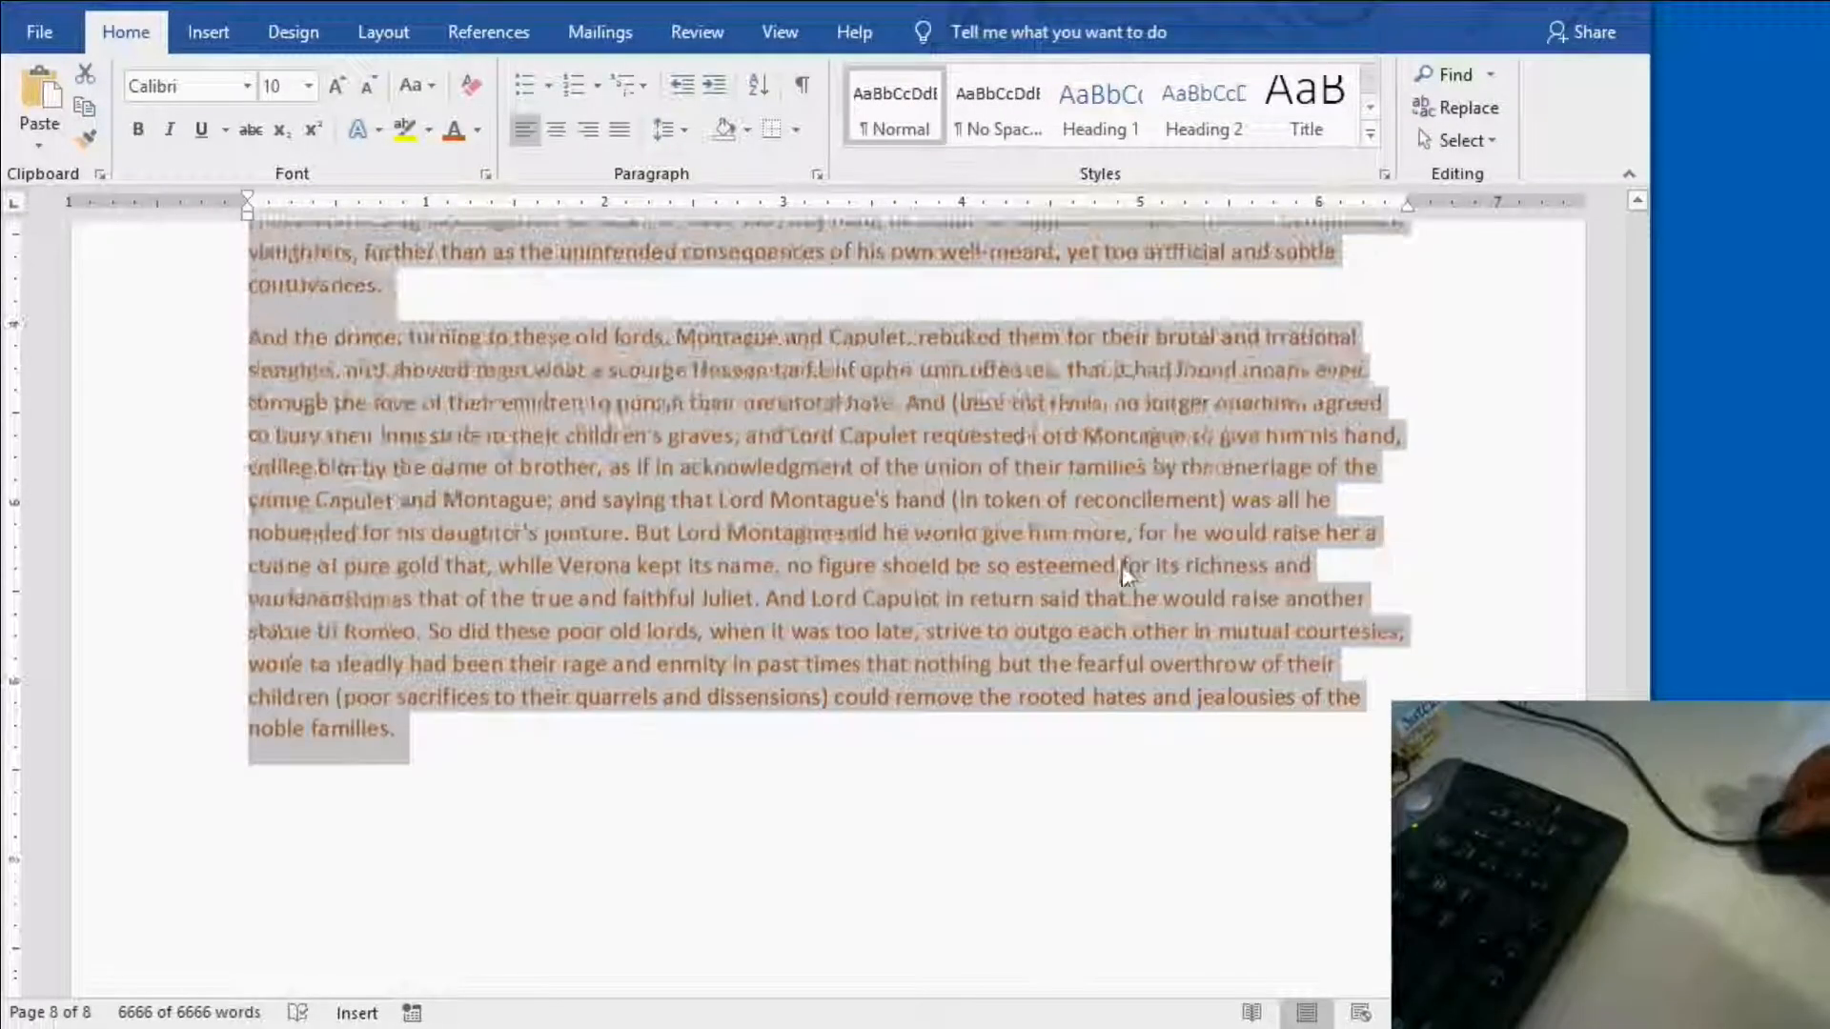
scroll(1123, 564, "up", 7)
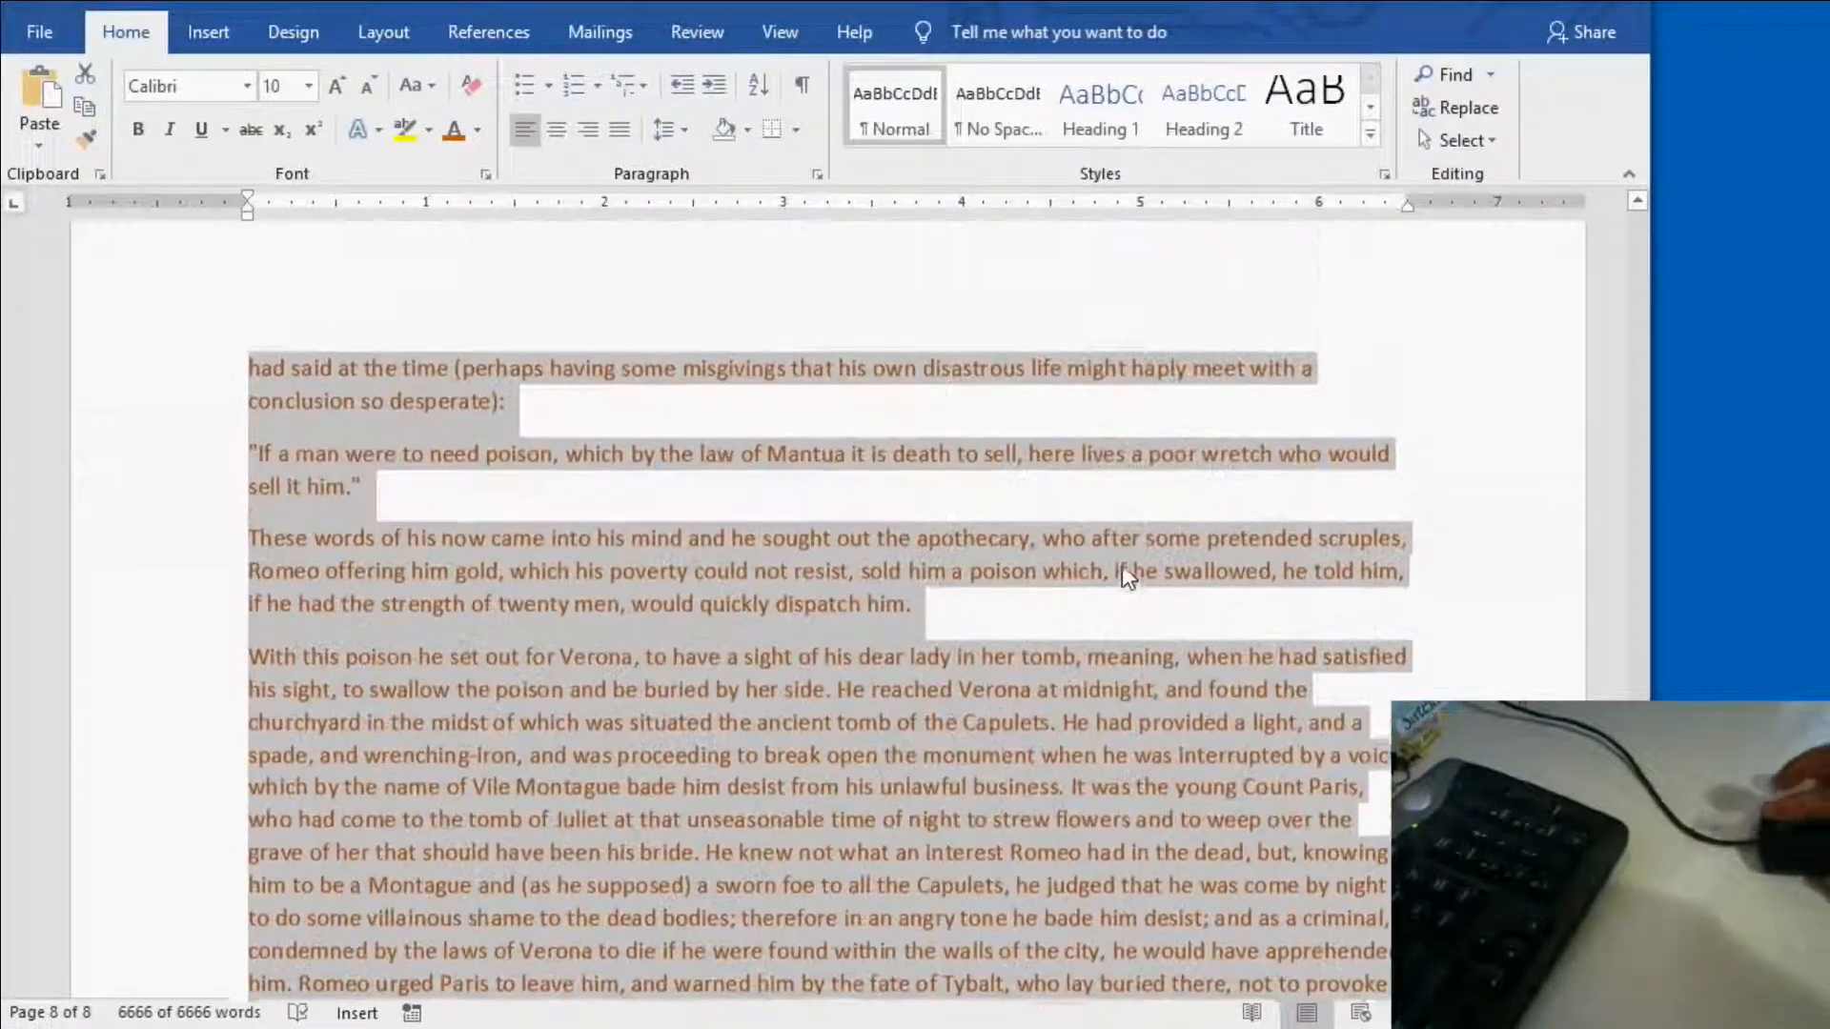
Step: Set the font size of the selected document text to 26 and return to the beginning of the document
left_click(310, 86)
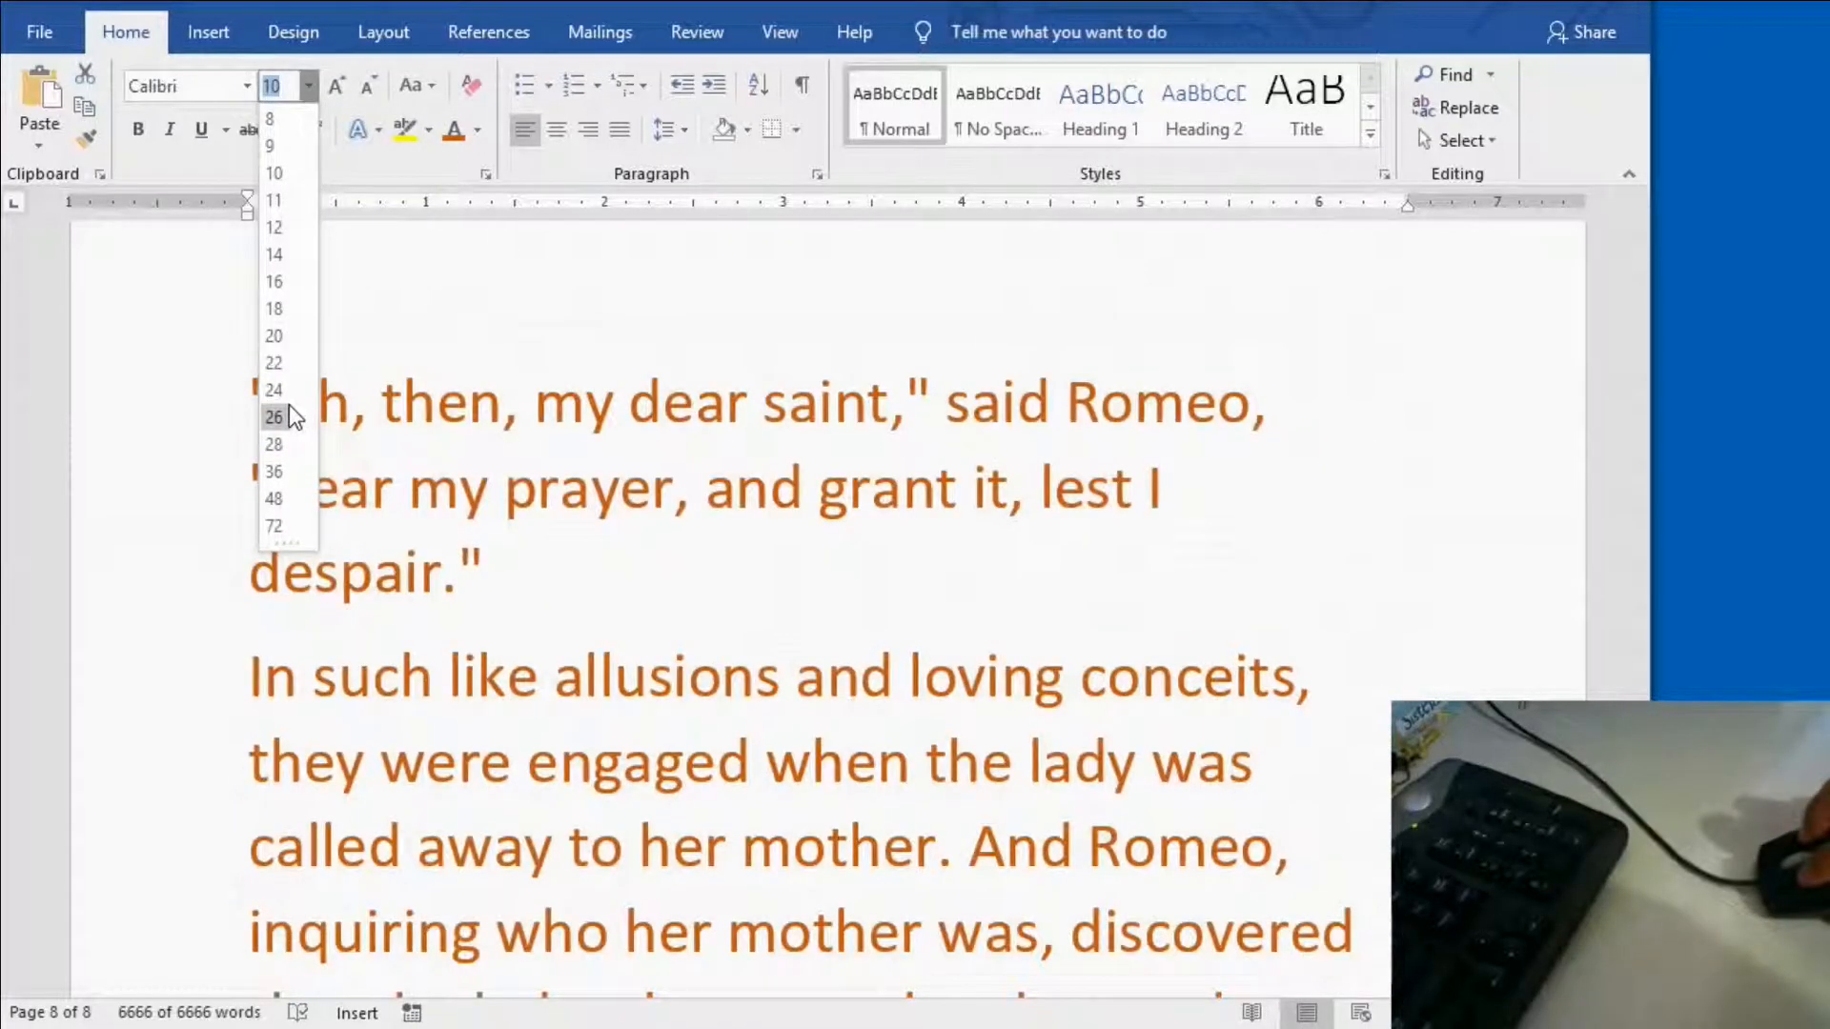
left_click(289, 406)
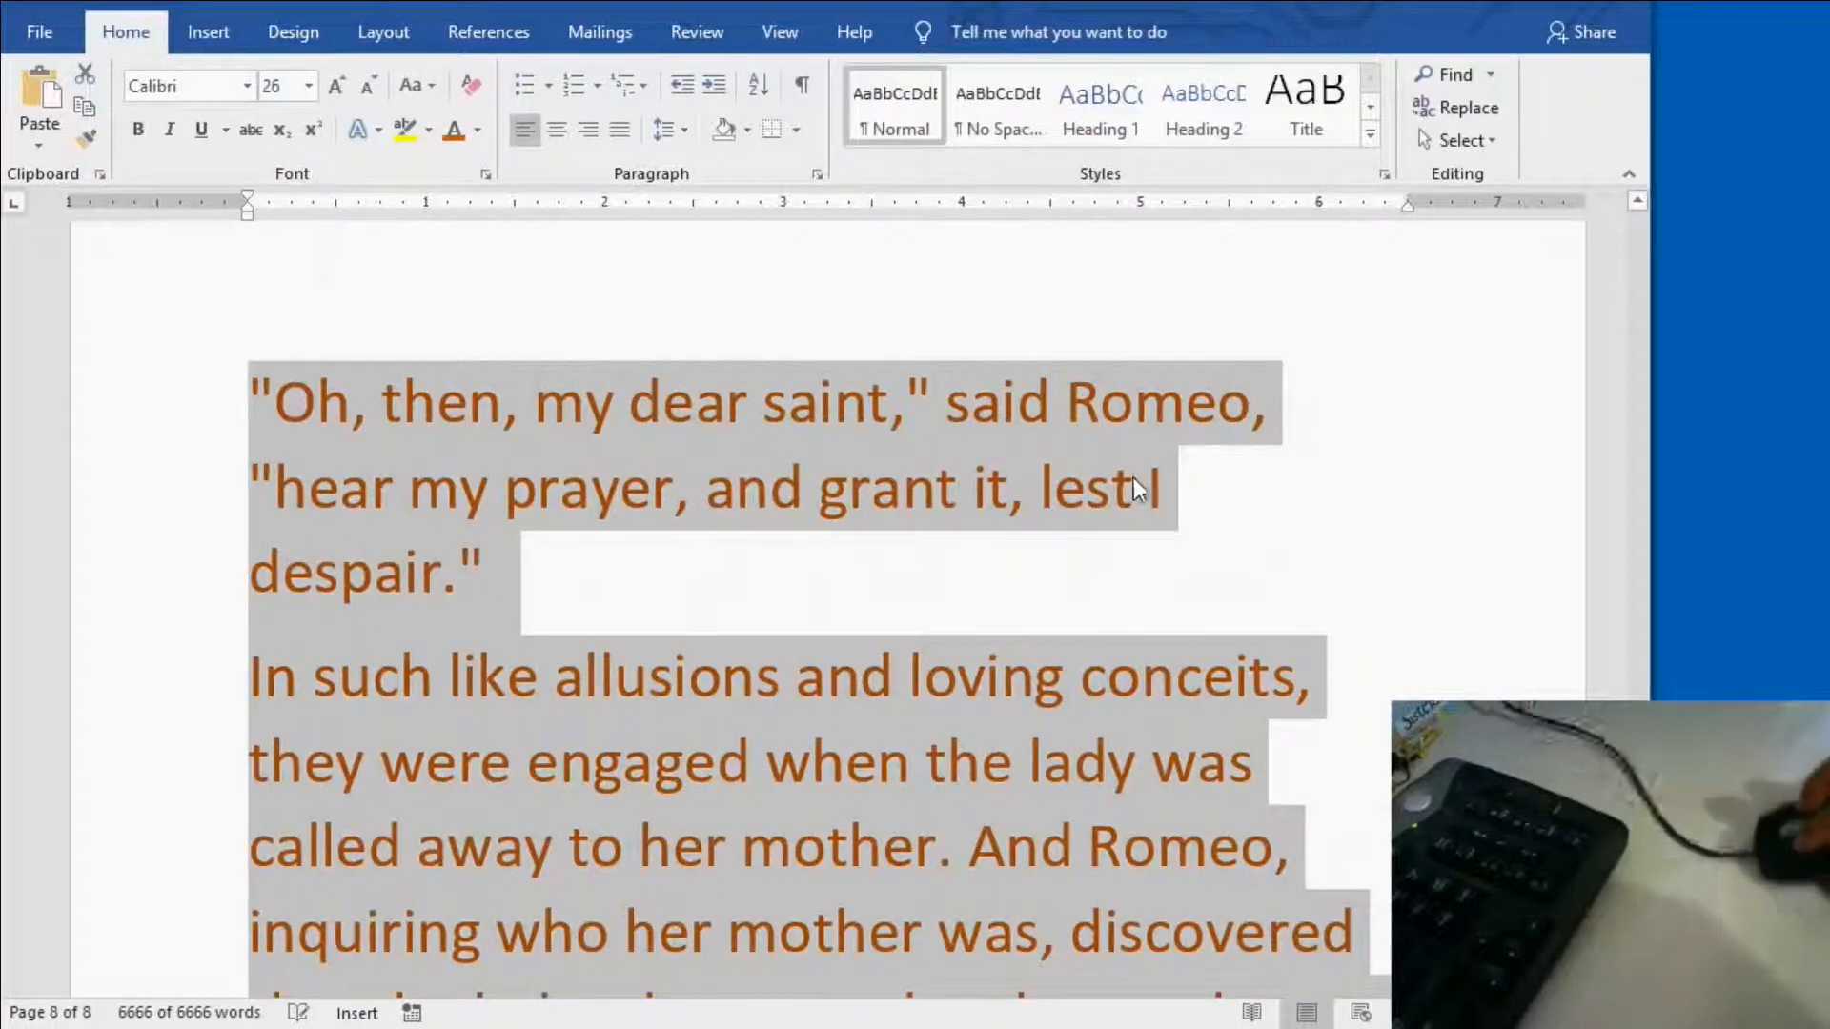
left_click_drag(1638, 939, 1611, 317)
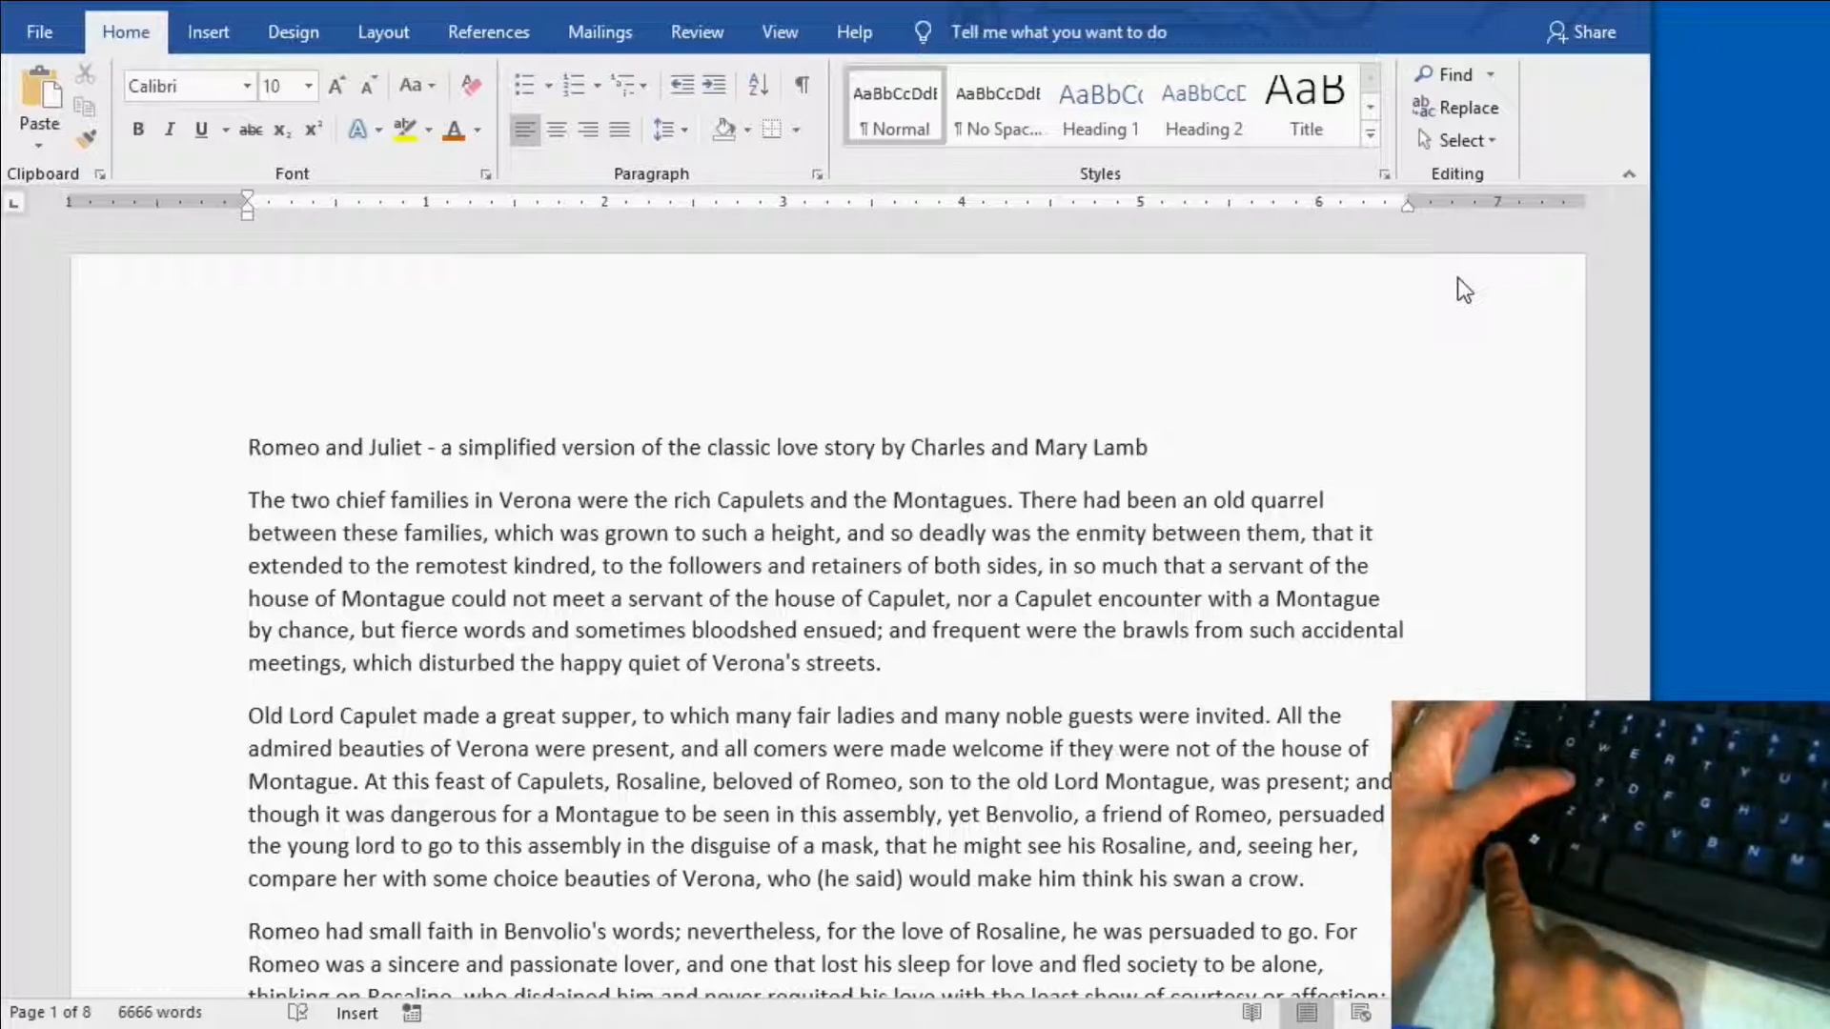
Step: Select all text in the document at once and check the selection across the following pages
key("ctrl+a")
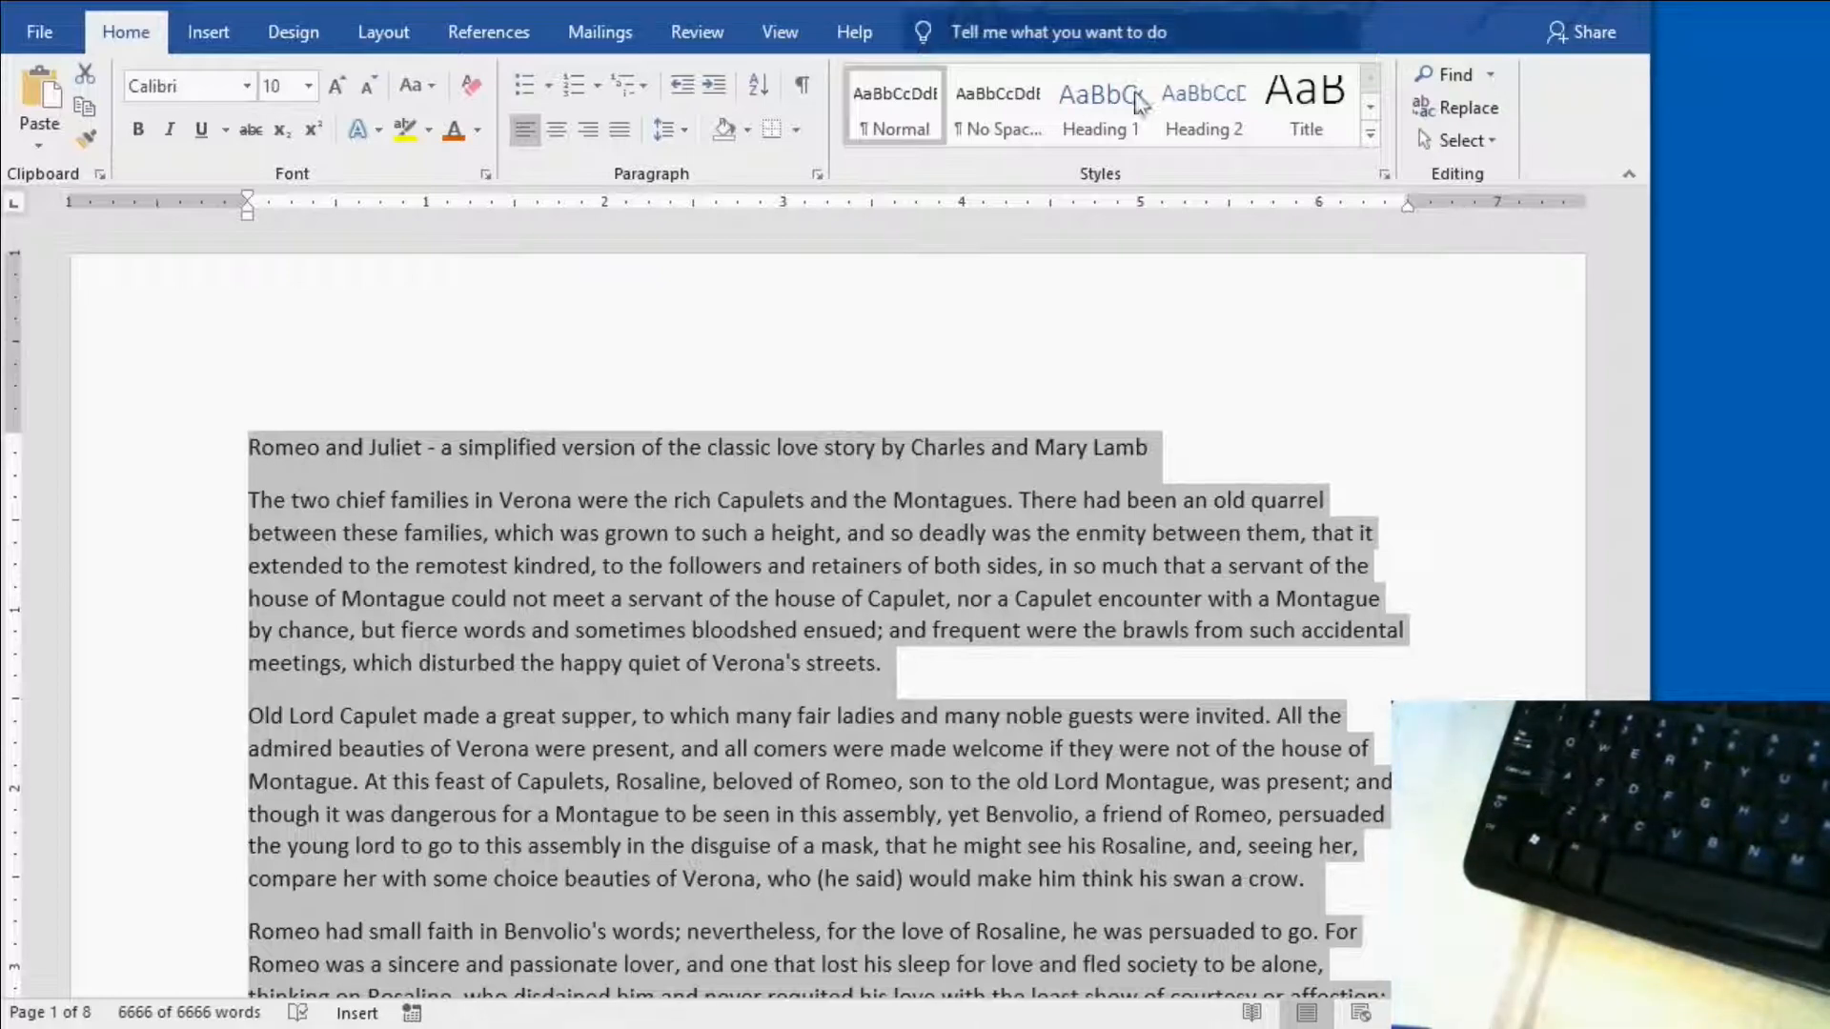
scroll(1521, 572, "down", 4)
scroll(1464, 587, "down", 20)
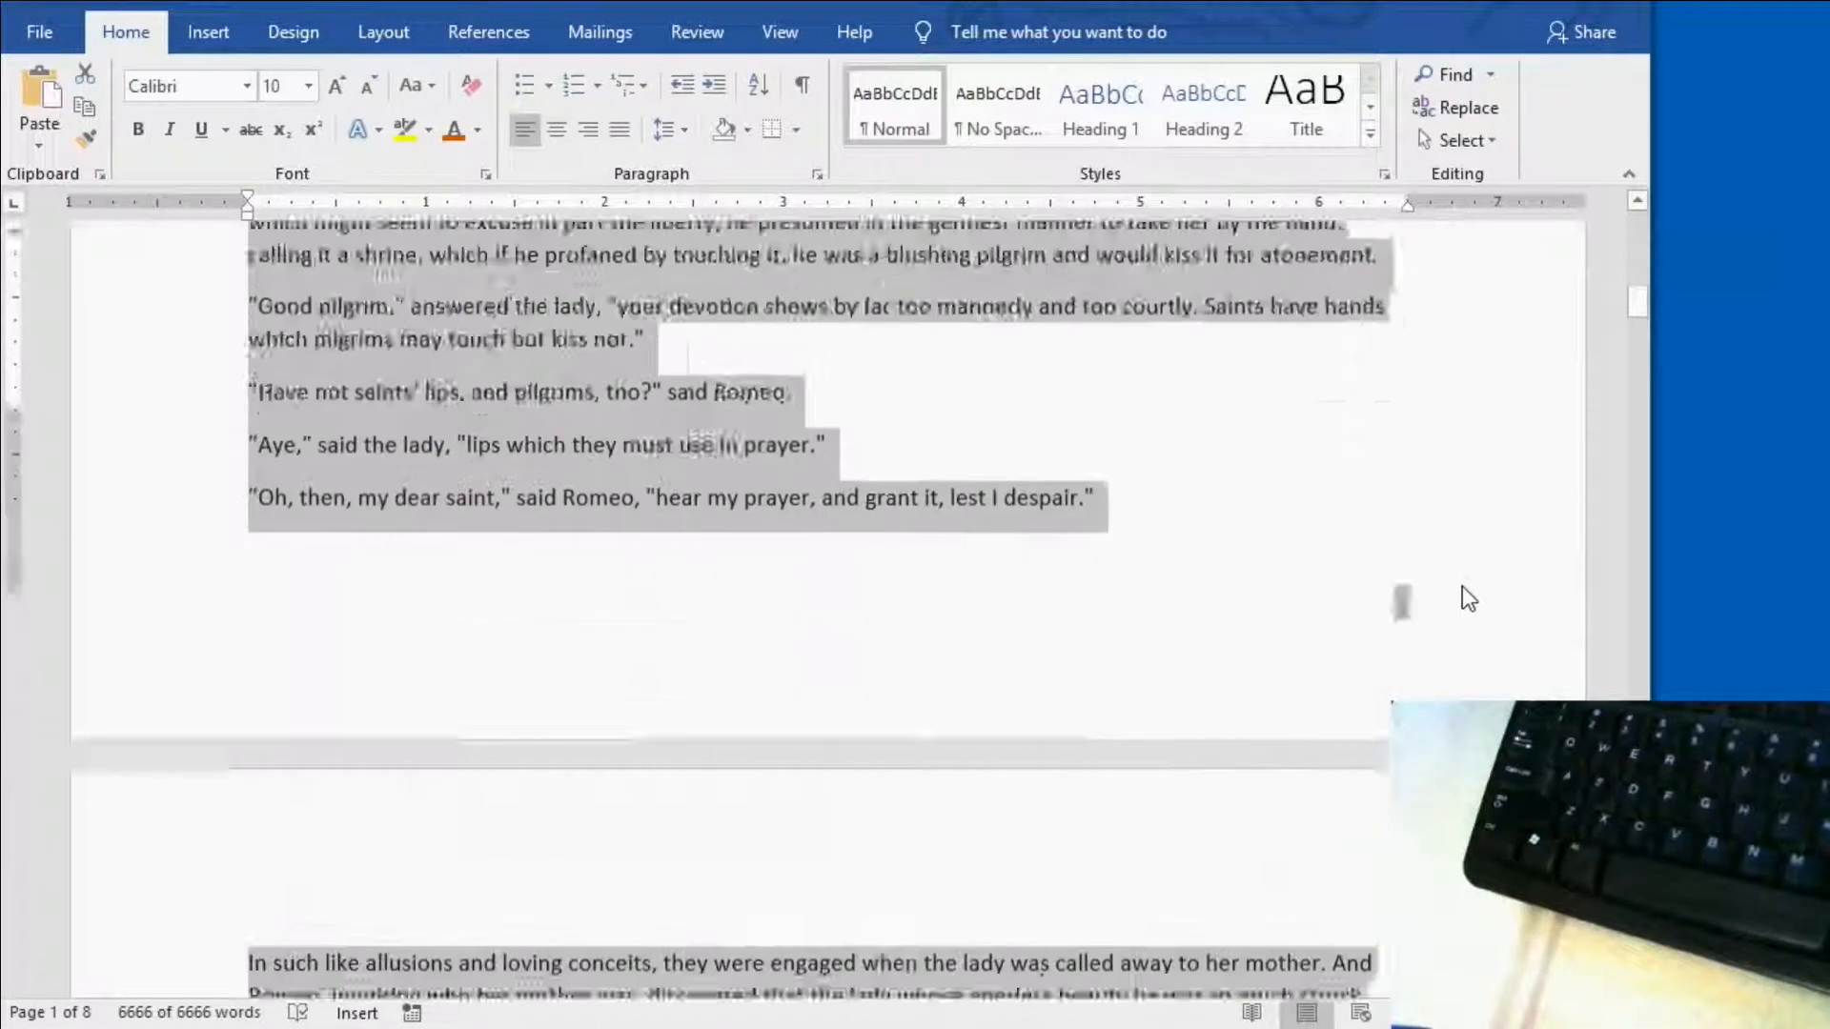
scroll(1463, 600, "down", 20)
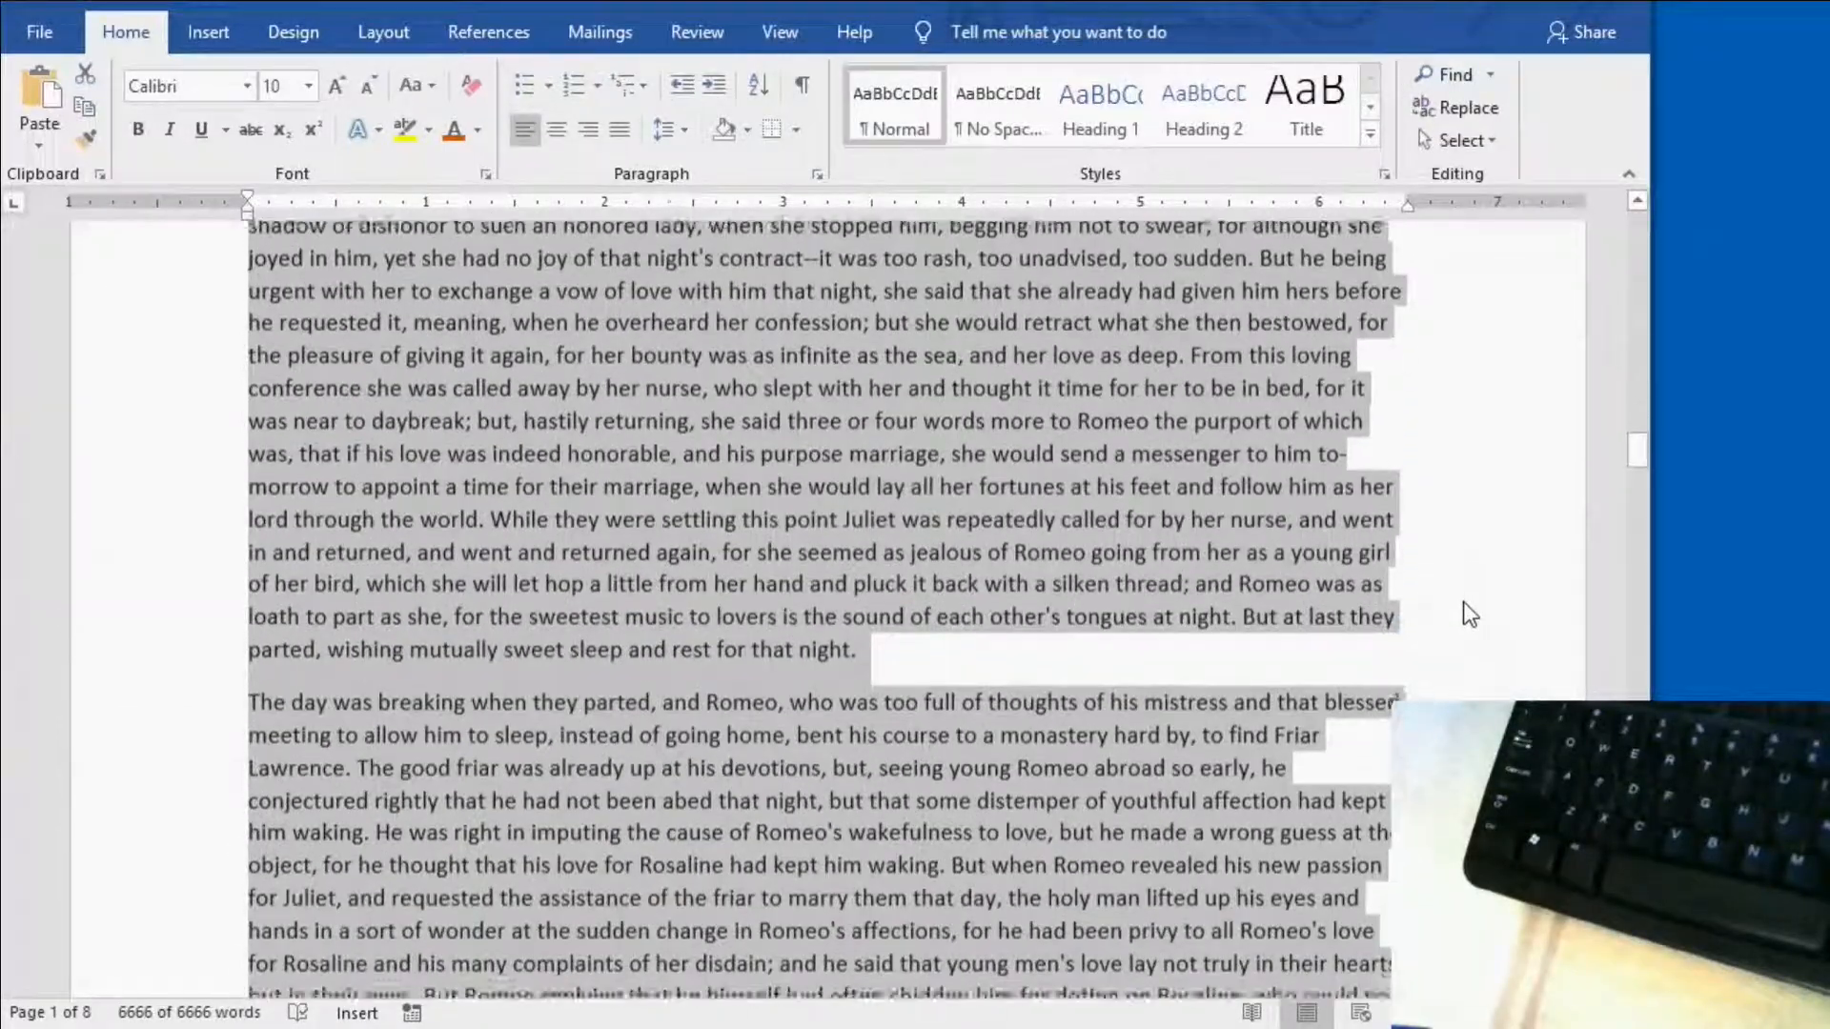
scroll(1463, 605, "down", 20)
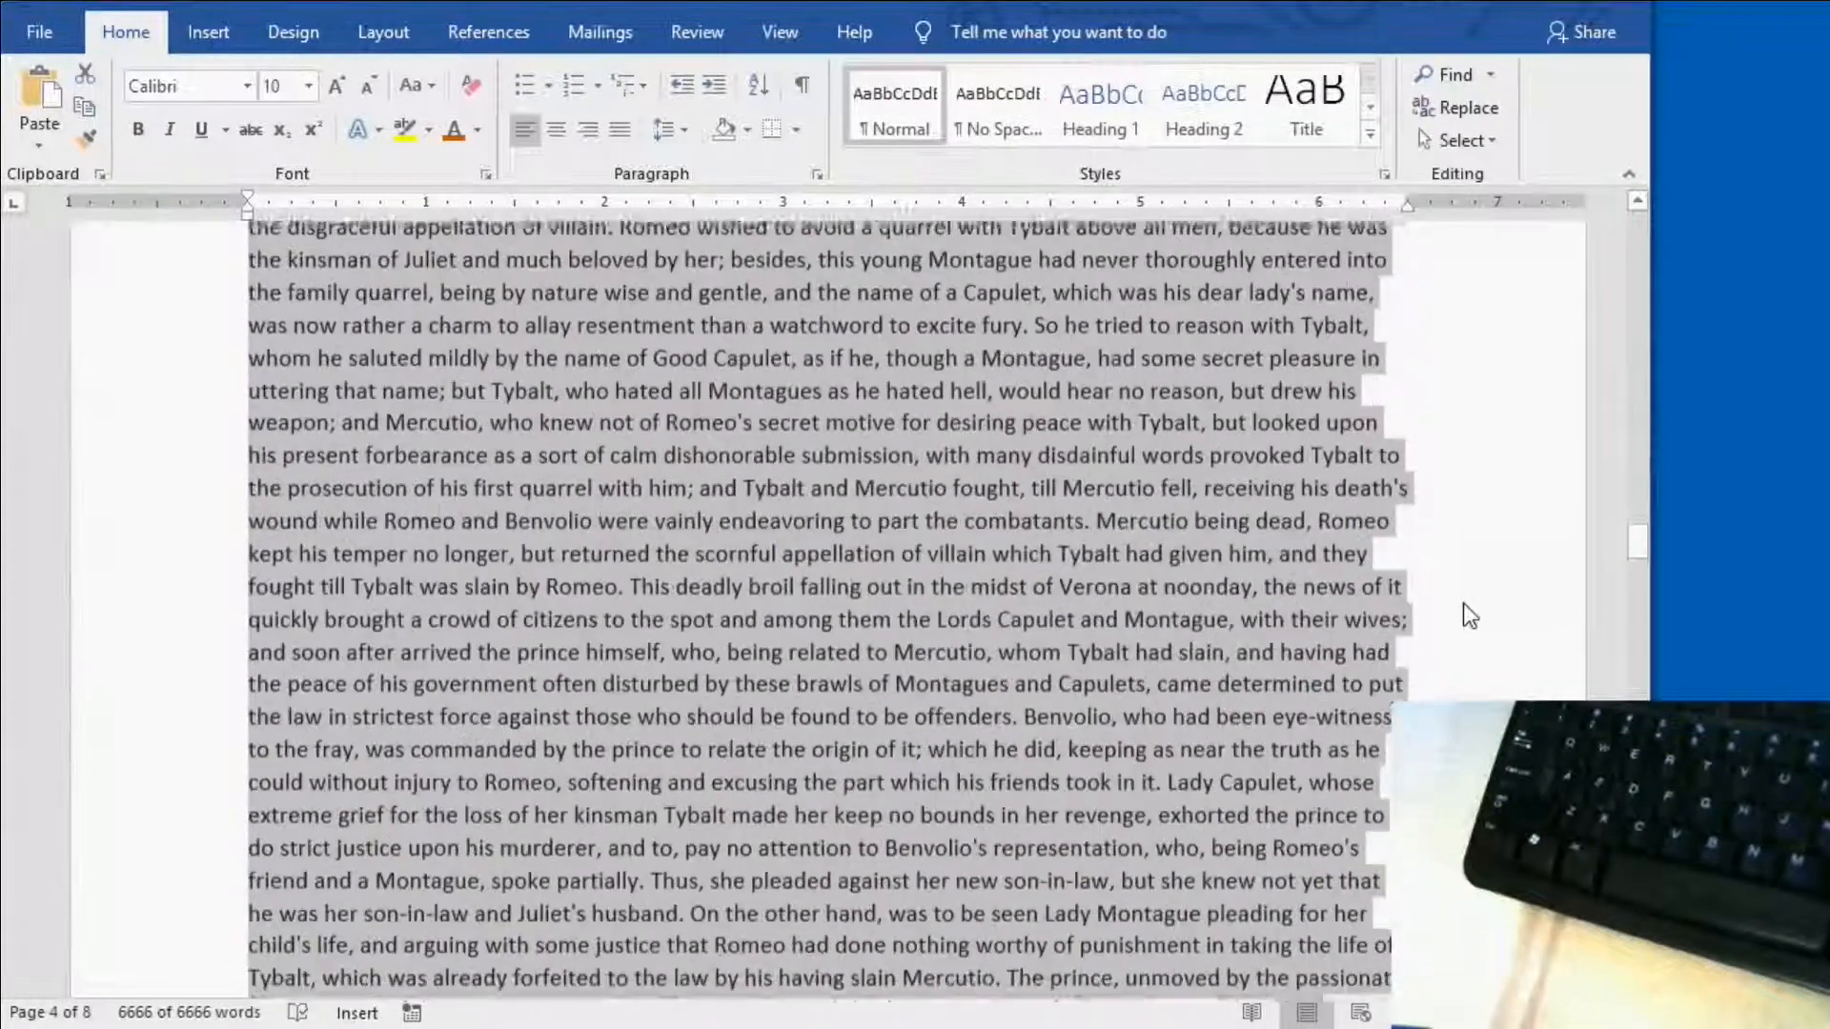
scroll(1462, 615, "down", 1)
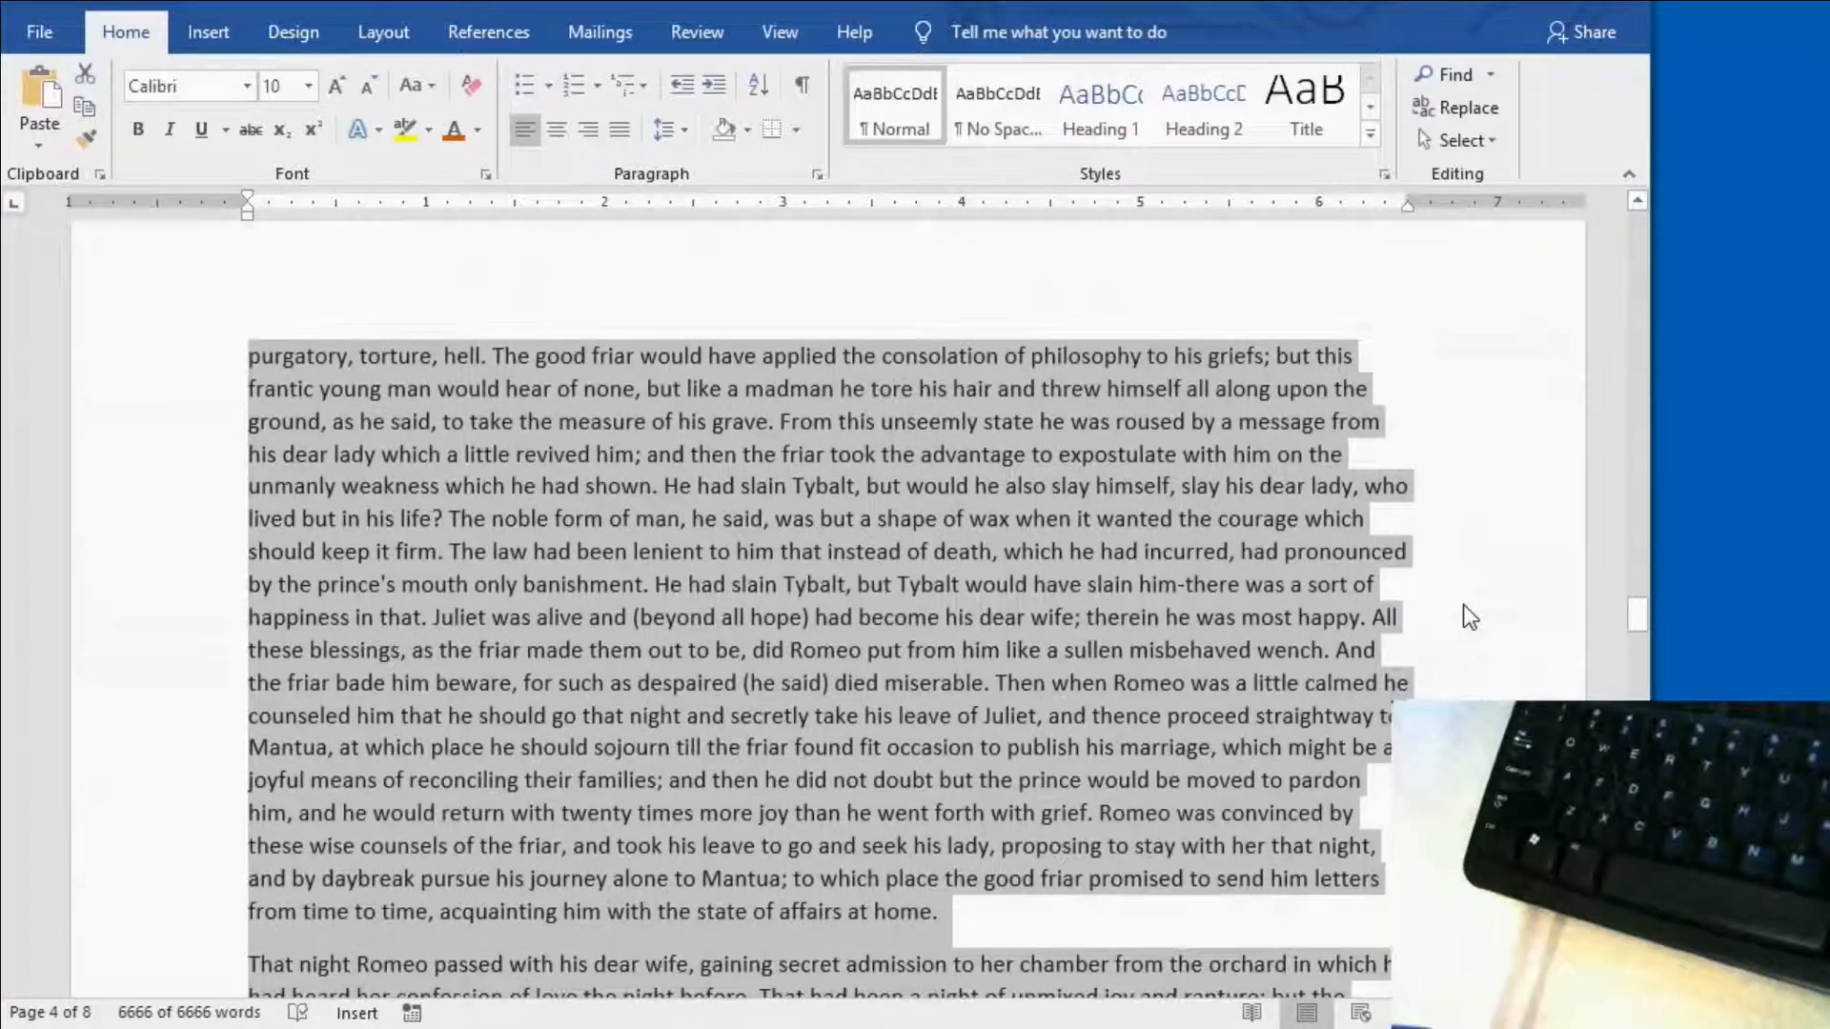